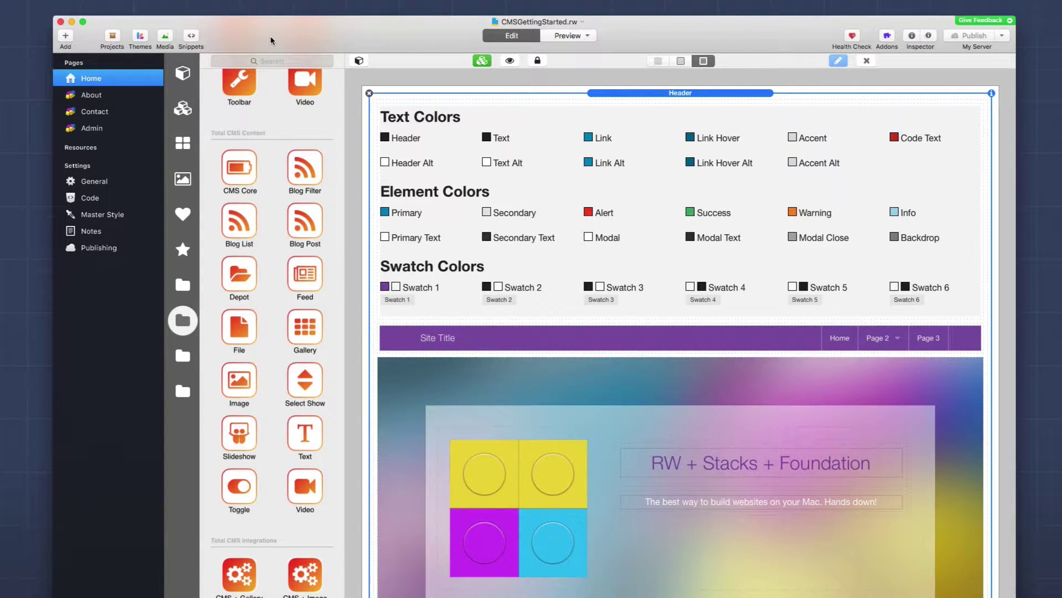
Place the Total CMS Core stack inside the shared Footer partial.
{"action": "scroll", "coordinate": [514, 509], "scroll_direction": "down", "scroll_amount": 10}
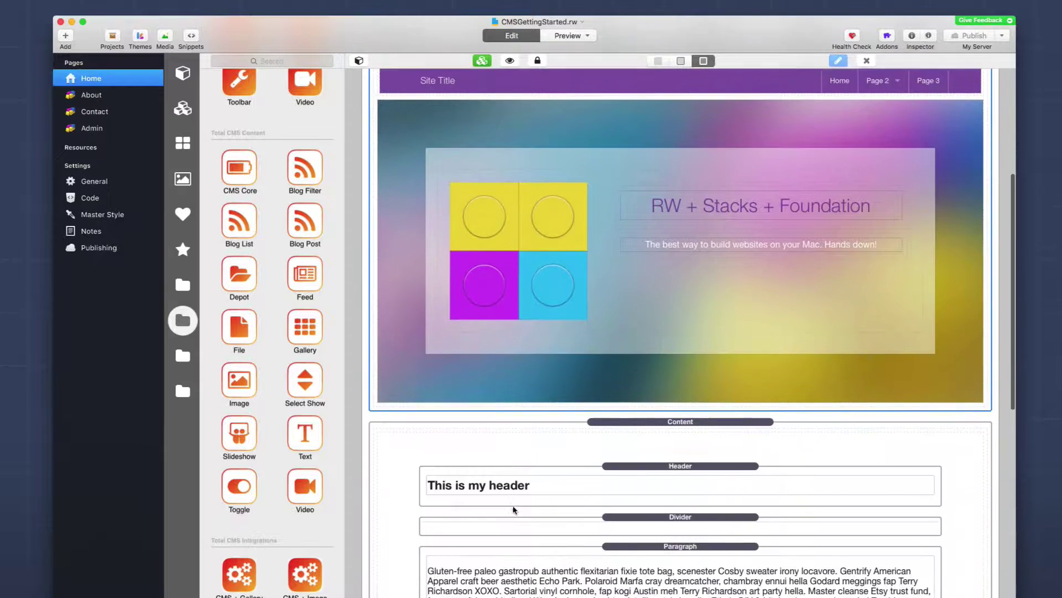
{"action": "scroll", "coordinate": [514, 509], "scroll_direction": "down", "scroll_amount": 8}
{"action": "scroll", "coordinate": [514, 509], "scroll_direction": "up", "scroll_amount": 10}
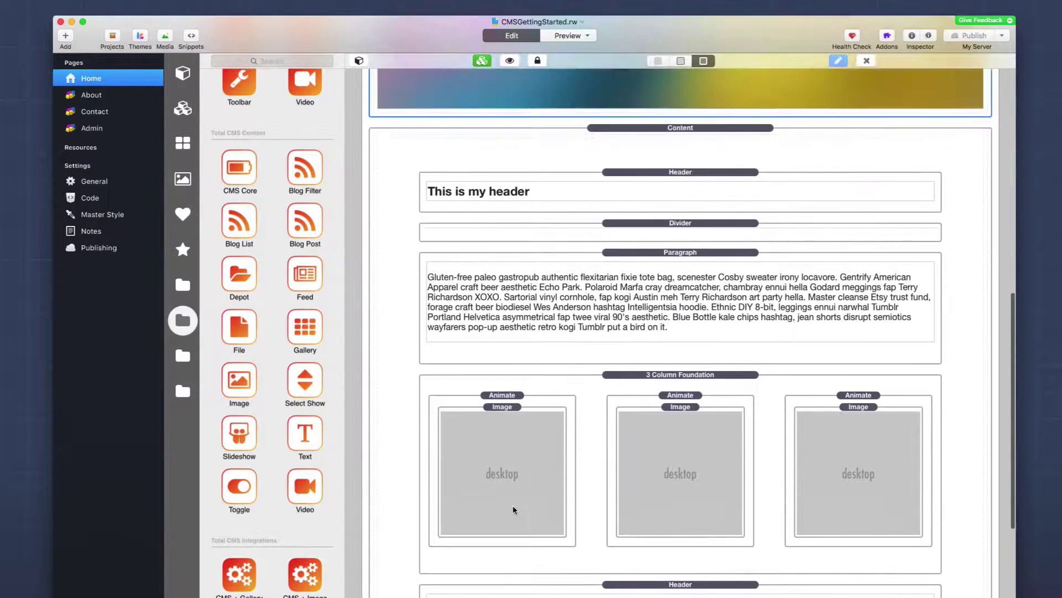
{"action": "scroll", "coordinate": [513, 509], "scroll_direction": "up", "scroll_amount": 7}
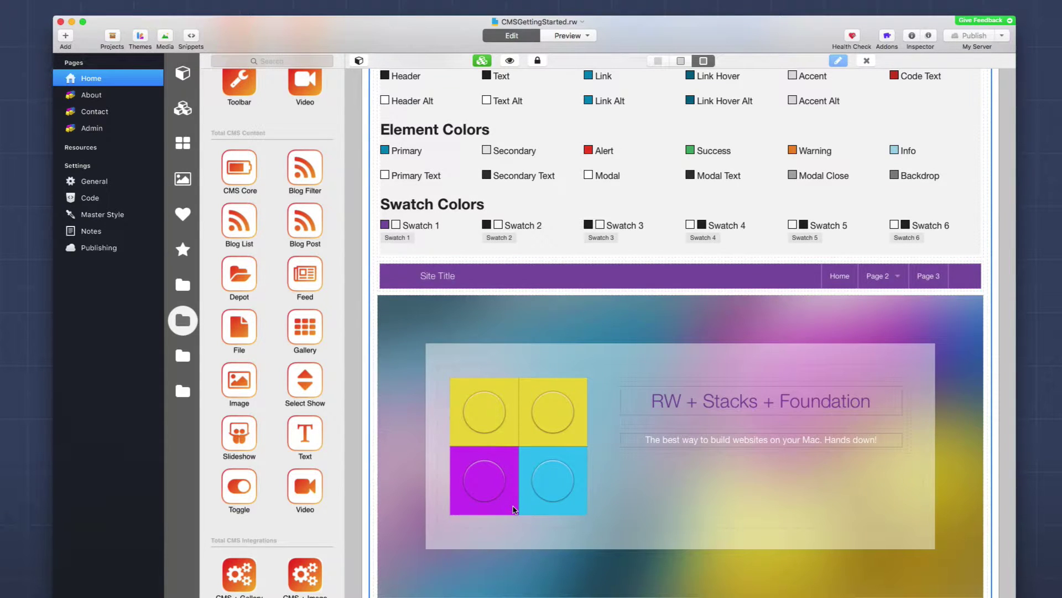
{"action": "scroll", "coordinate": [513, 509], "scroll_direction": "down", "scroll_amount": 10}
{"action": "scroll", "coordinate": [513, 509], "scroll_direction": "up", "scroll_amount": 2}
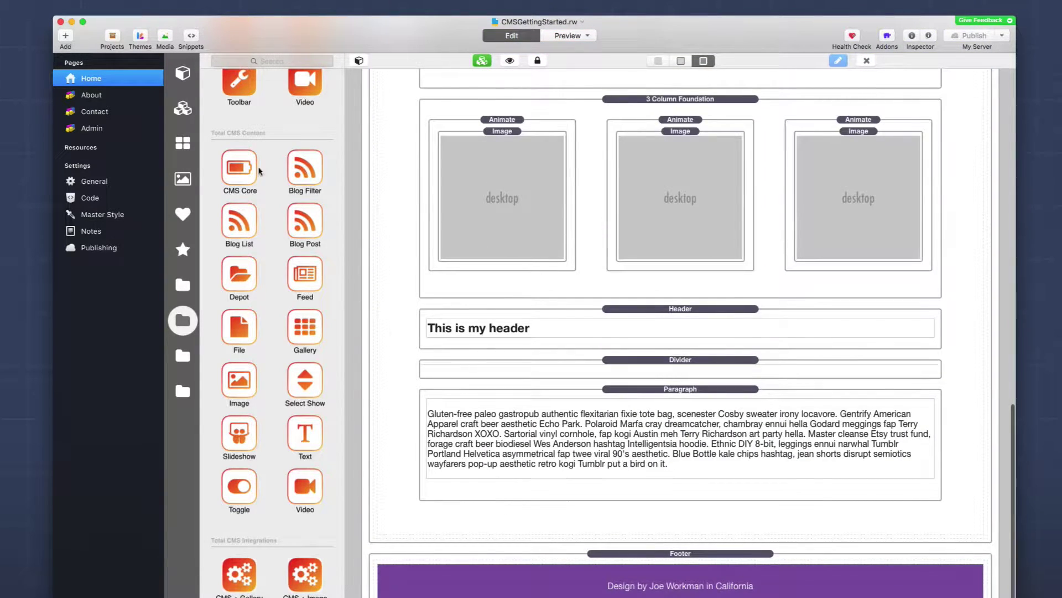
{"action": "left_click", "coordinate": [239, 172]}
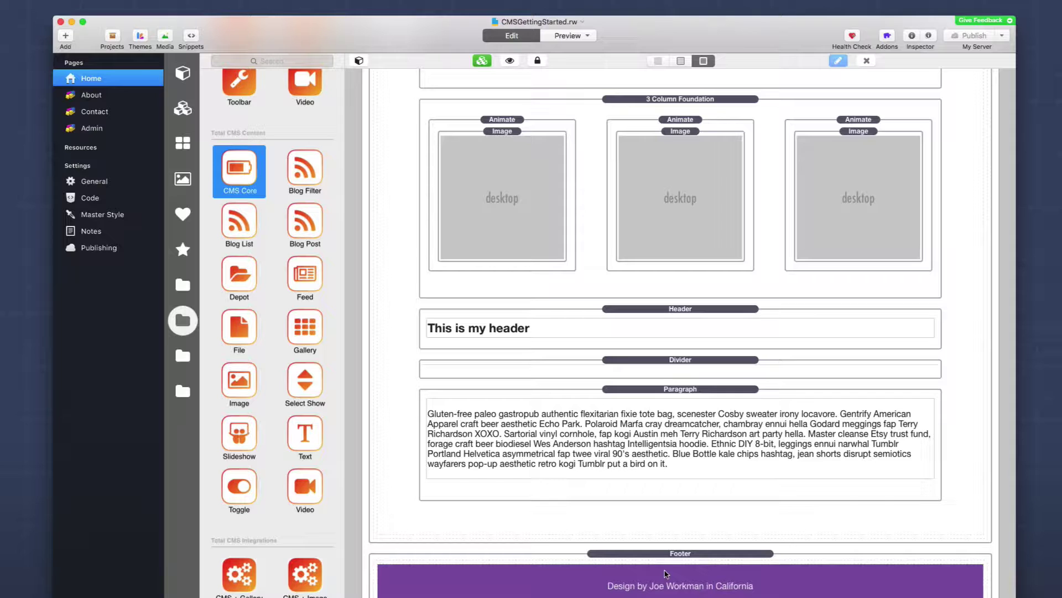
{"action": "double_click", "coordinate": [666, 573]}
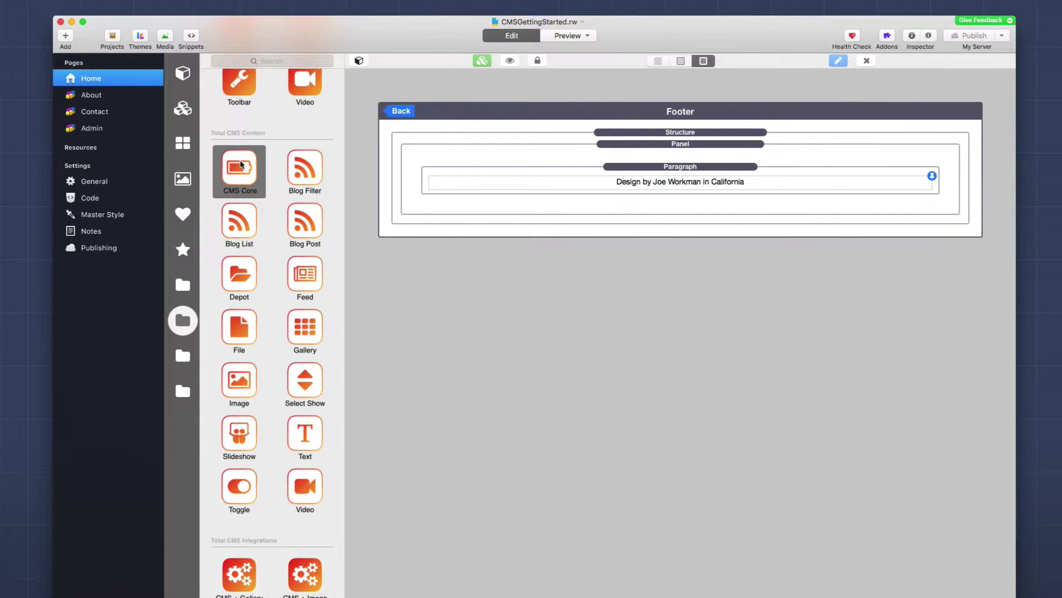
{"action": "left_click_drag", "start_coordinate": [240, 164], "coordinate": [631, 202]}
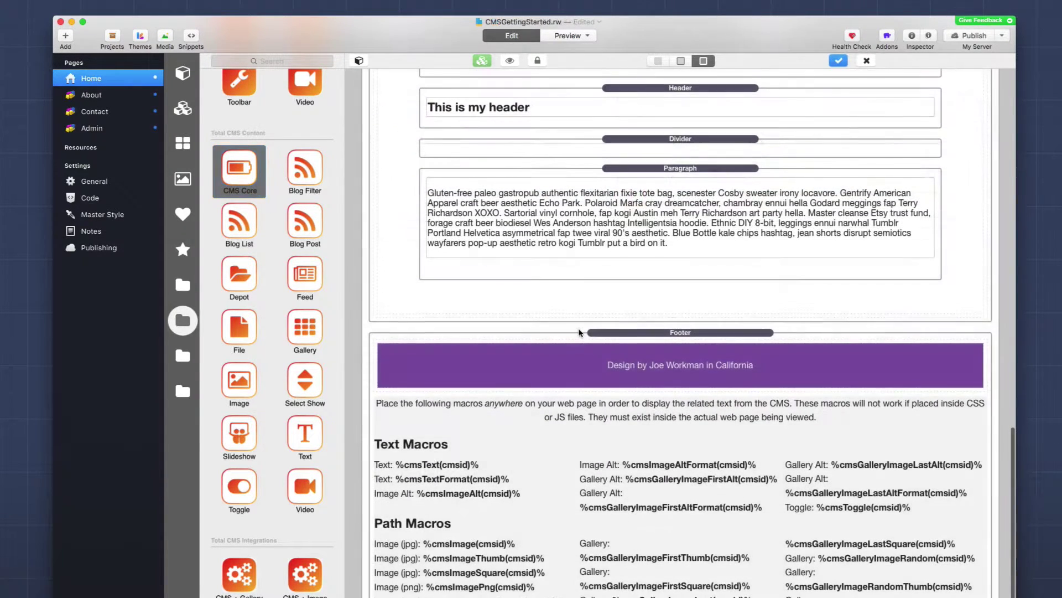
Scroll through the footer's Total CMS macro reference list, such as %cmsText(cmsid)%.
{"action": "scroll", "coordinate": [579, 332], "scroll_direction": "down", "scroll_amount": 1}
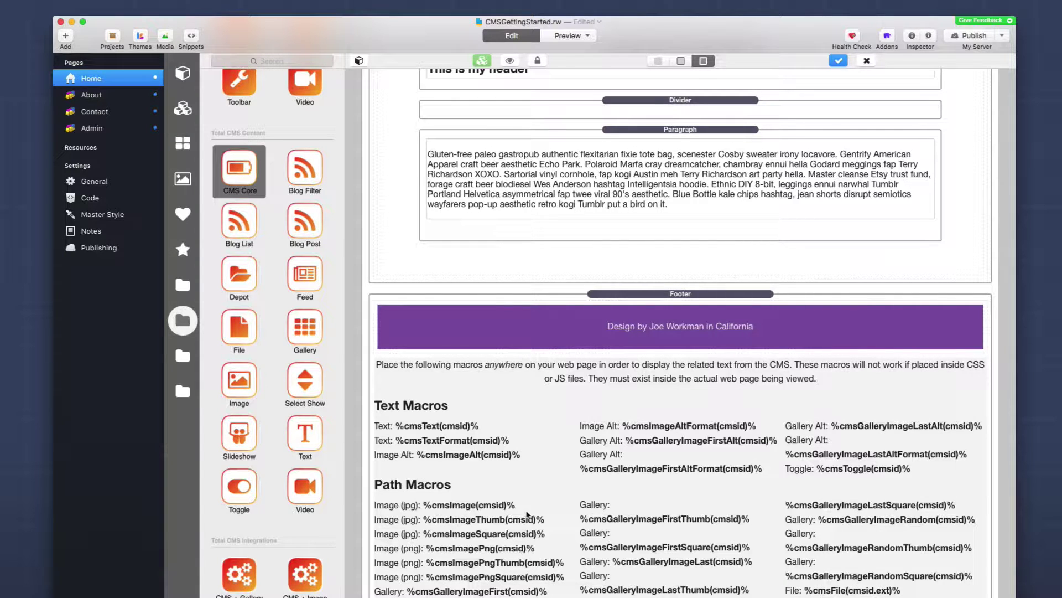
{"action": "scroll", "coordinate": [518, 175], "scroll_direction": "up", "scroll_amount": 10}
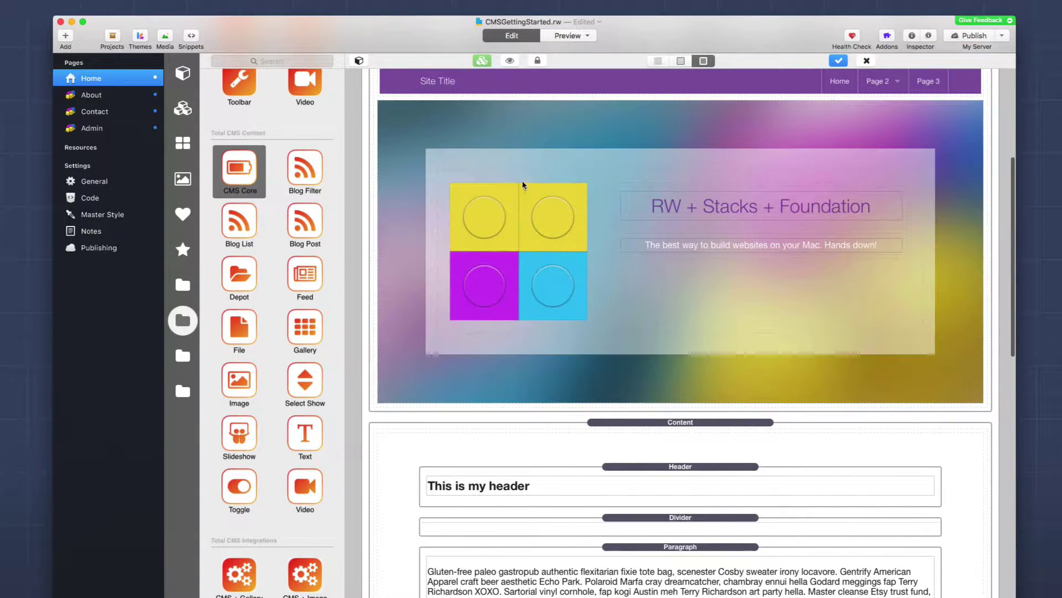
{"action": "scroll", "coordinate": [520, 180], "scroll_direction": "up", "scroll_amount": 5}
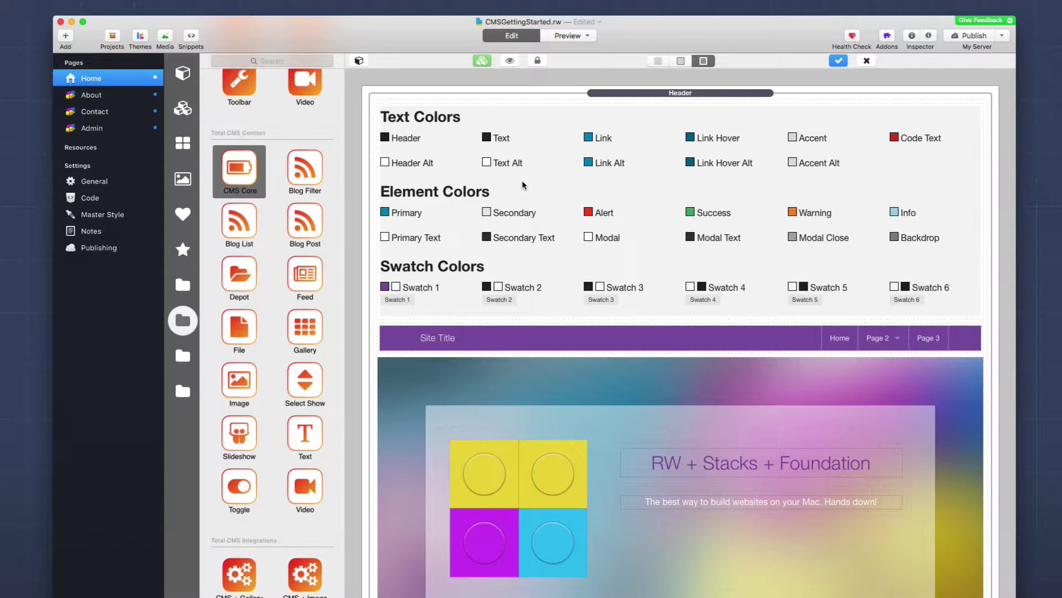
{"action": "scroll", "coordinate": [524, 185], "scroll_direction": "down", "scroll_amount": 15}
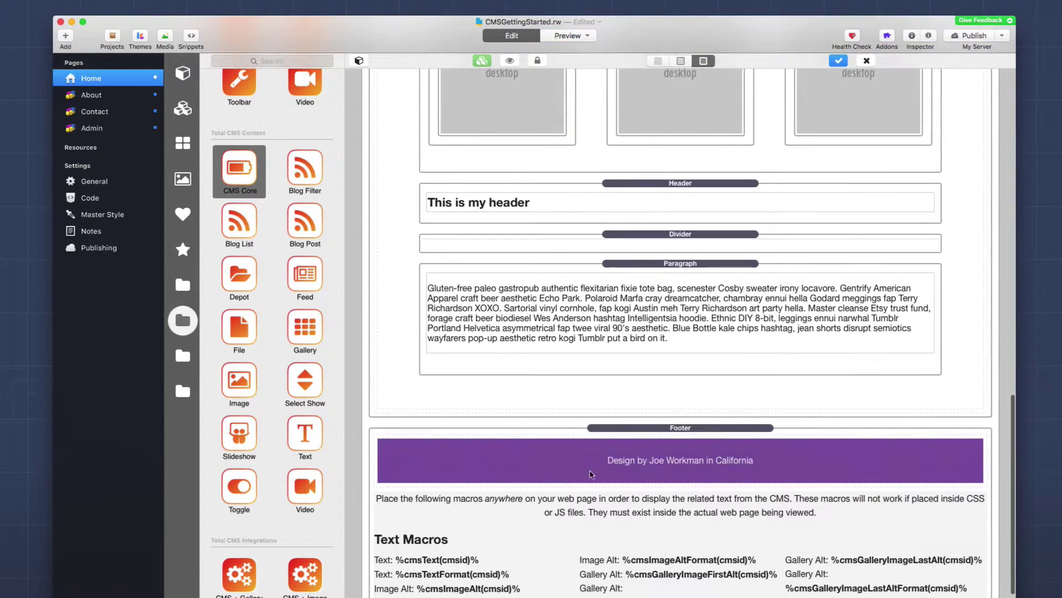
{"action": "scroll", "coordinate": [591, 476], "scroll_direction": "down", "scroll_amount": 3}
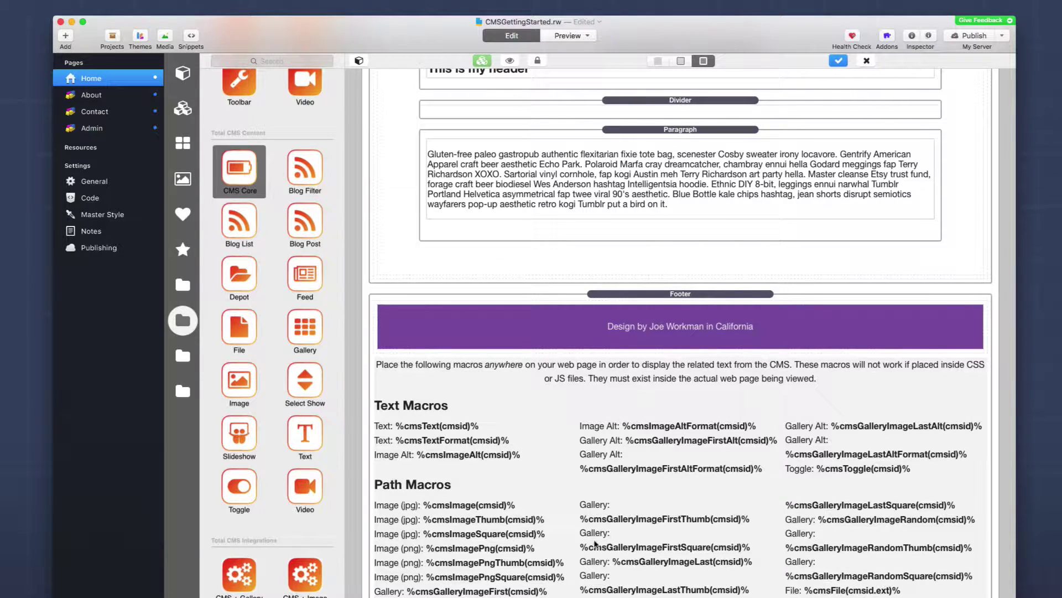
{"action": "scroll", "coordinate": [594, 526], "scroll_direction": "down", "scroll_amount": 2}
{"action": "scroll", "coordinate": [596, 544], "scroll_direction": "up", "scroll_amount": 15}
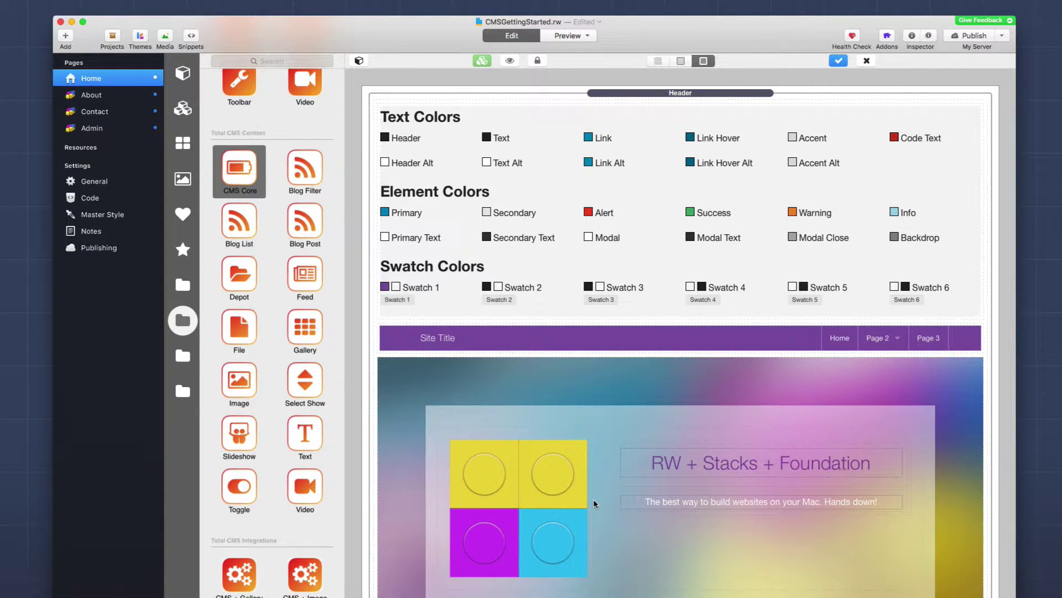
Overwrite the hero heading 'RW + Stacks + Foundation' with the %cmsText(home_title)% macro.
{"action": "left_click", "coordinate": [728, 471]}
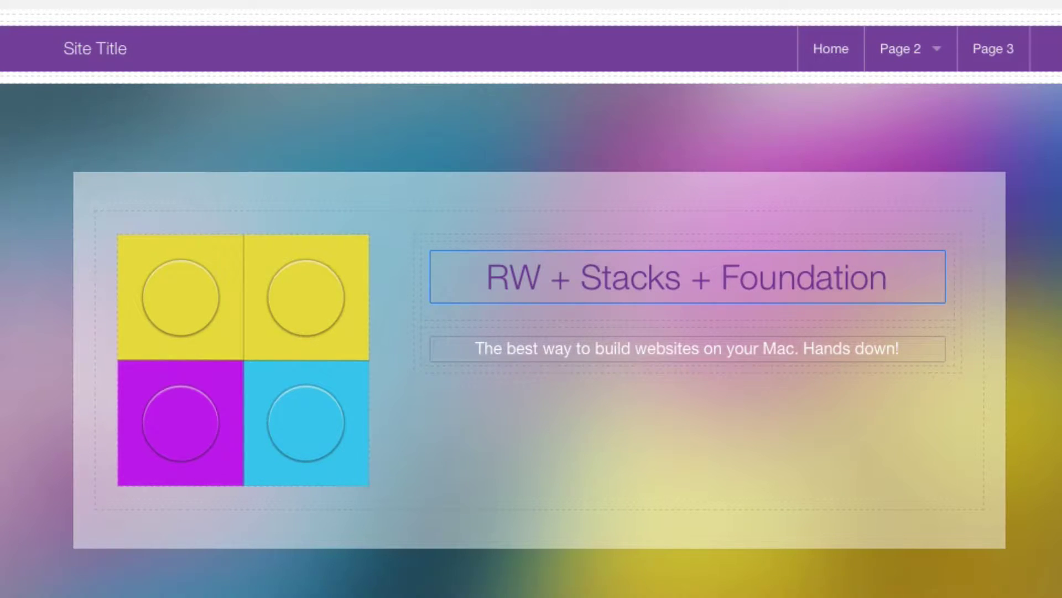
{"action": "double_click", "coordinate": [608, 274]}
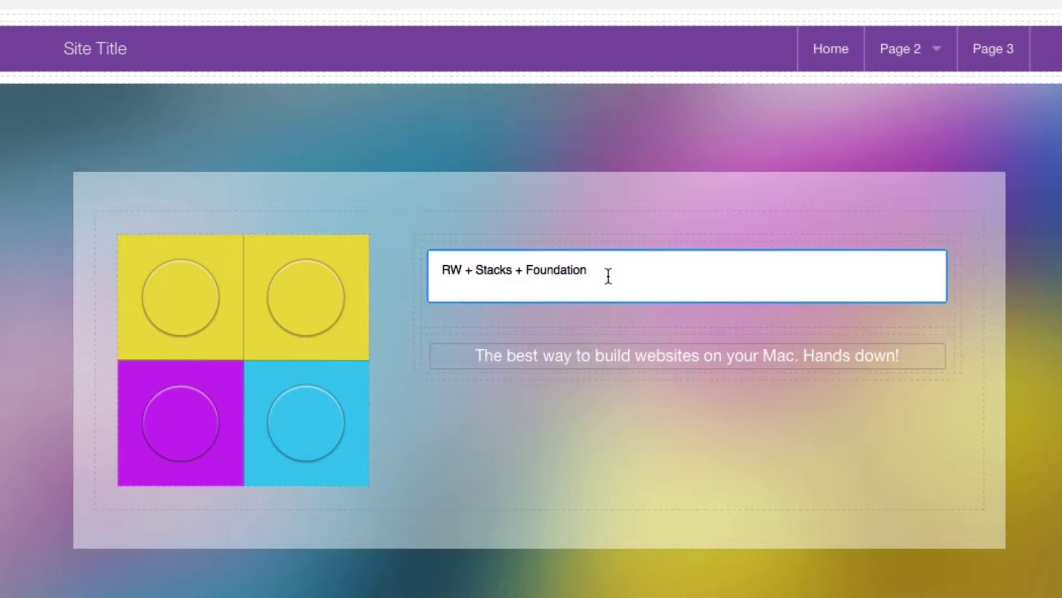
{"action": "triple_click", "coordinate": [585, 275]}
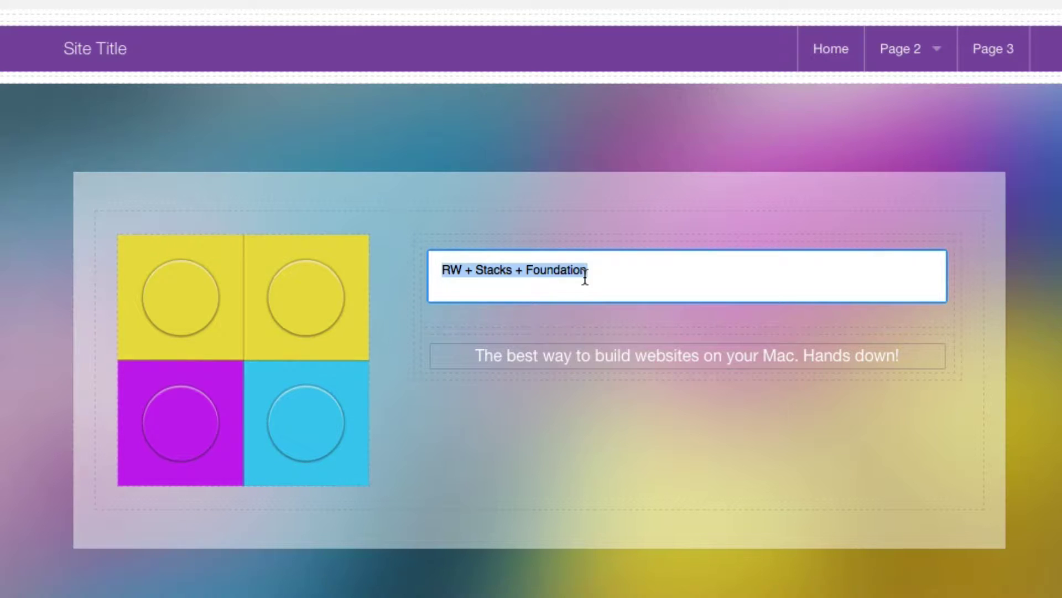
{"action": "type", "text": "%"}
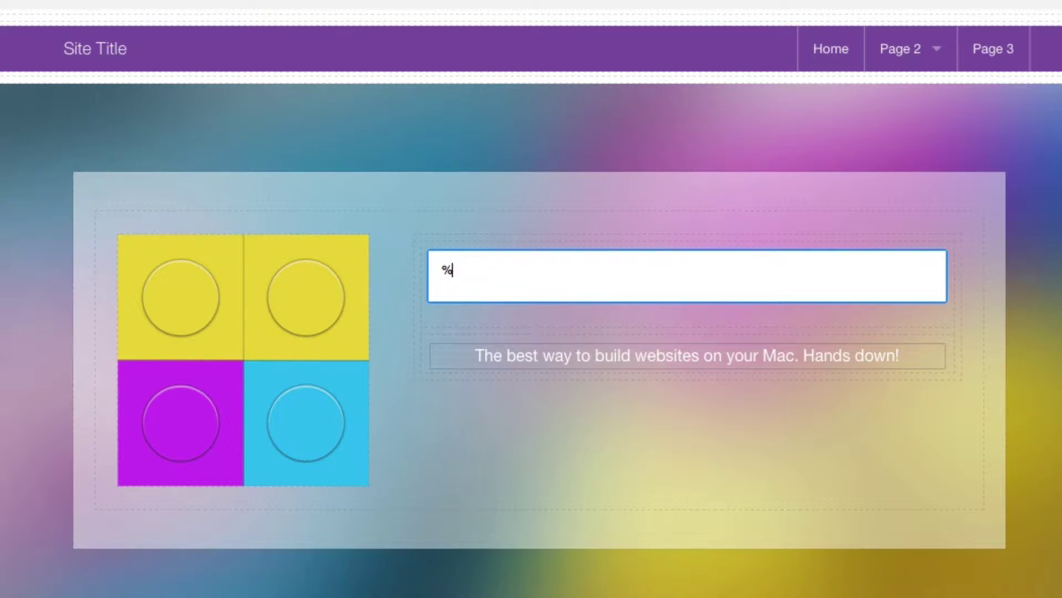
{"action": "type", "text": "cmsText(home_ti"}
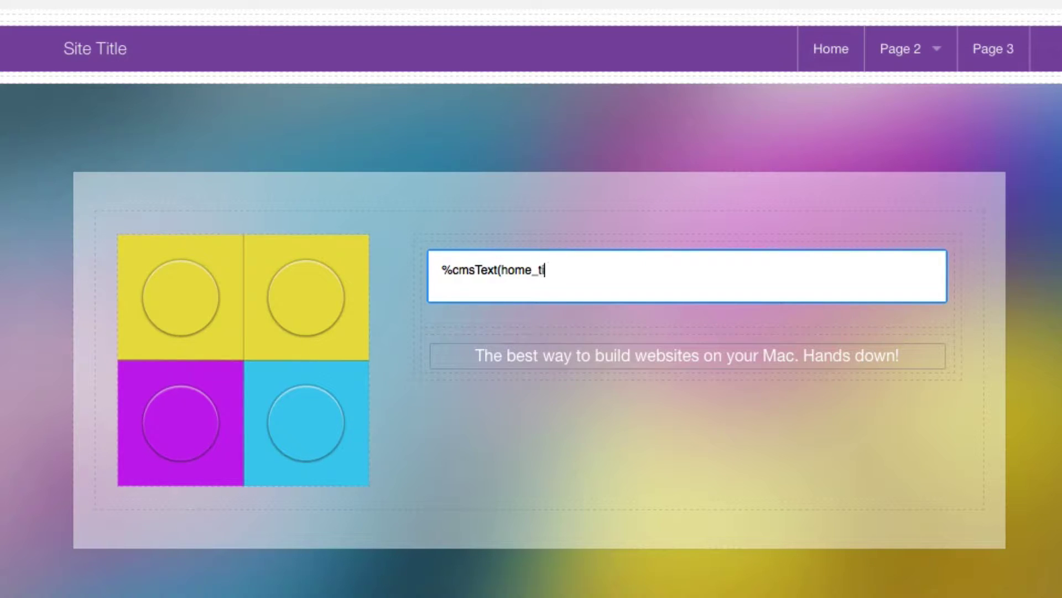
{"action": "type", "text": "tle)%"}
{"action": "left_click", "coordinate": [649, 348]}
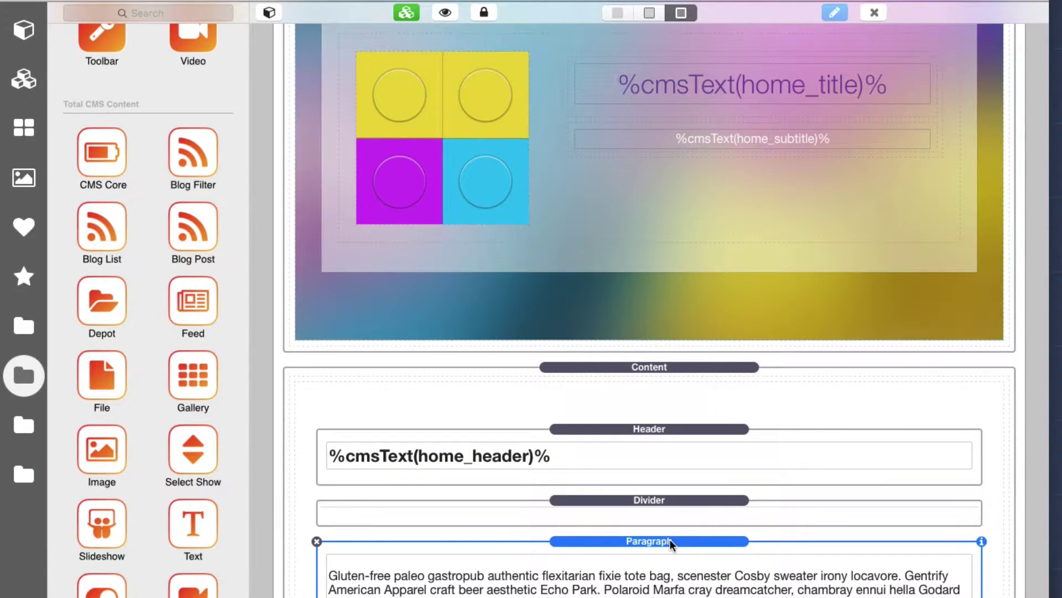
Add a Text stack to the content area above the placeholder paragraph.
{"action": "left_click", "coordinate": [189, 526]}
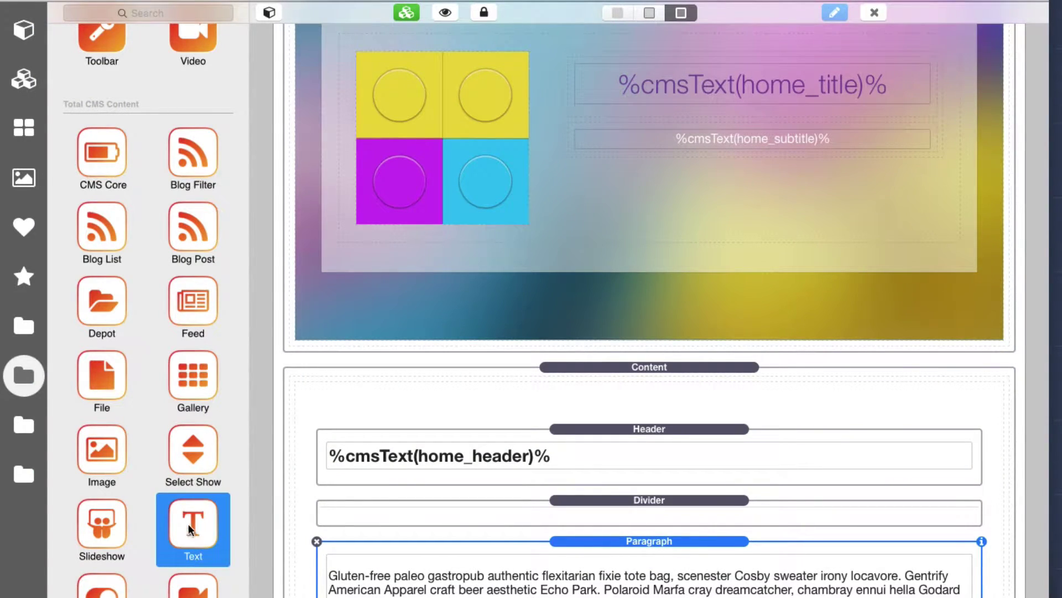
{"action": "left_click_drag", "start_coordinate": [188, 523], "coordinate": [438, 542]}
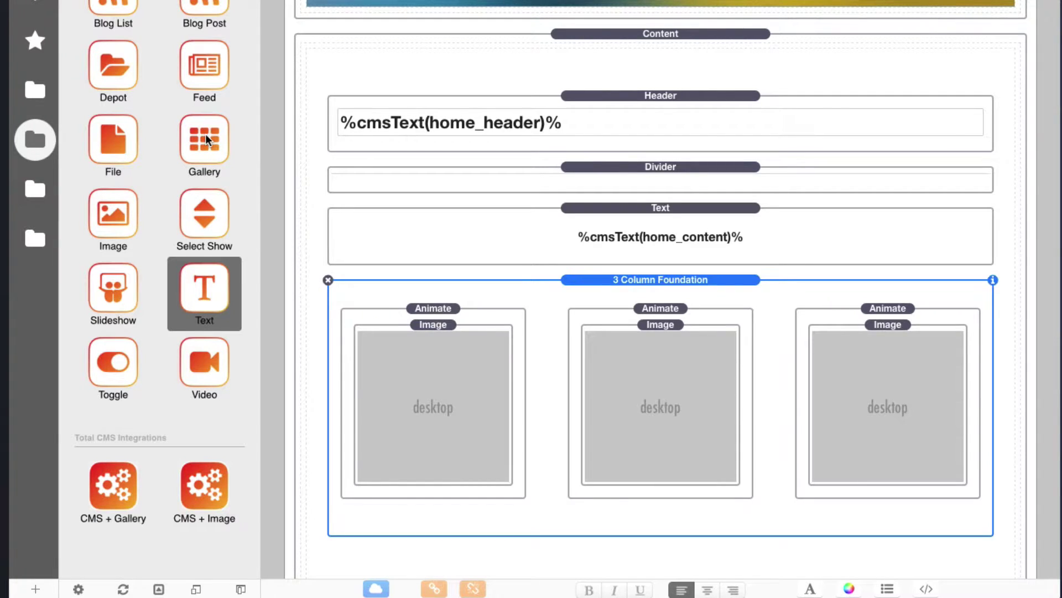
Add a CMS Gallery stack with CMS ID 'gallery' and Shuffle sorting.
{"action": "left_click_drag", "start_coordinate": [205, 134], "coordinate": [512, 278]}
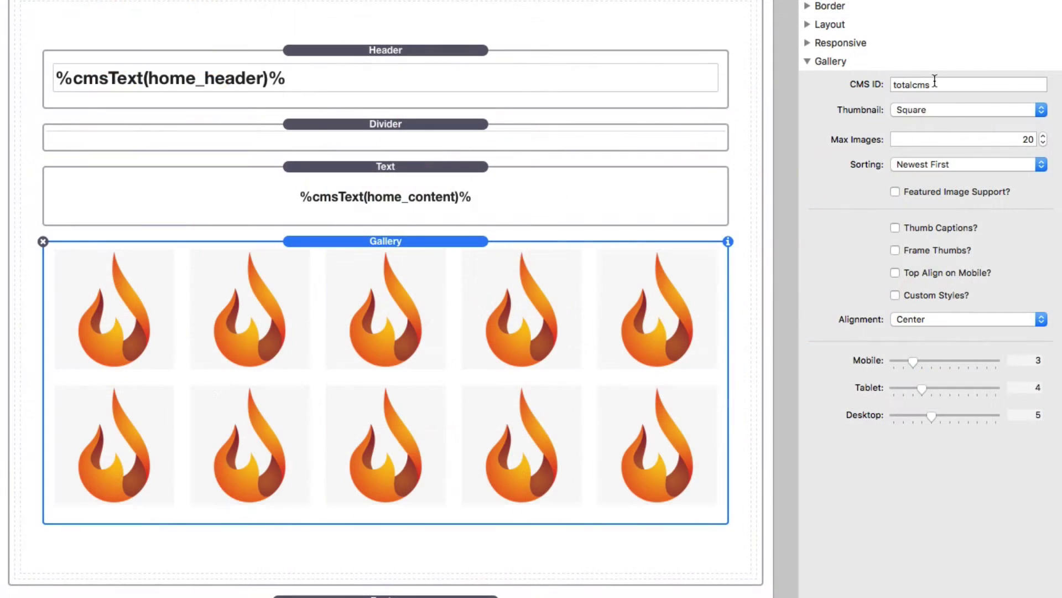
{"action": "double_click", "coordinate": [943, 81]}
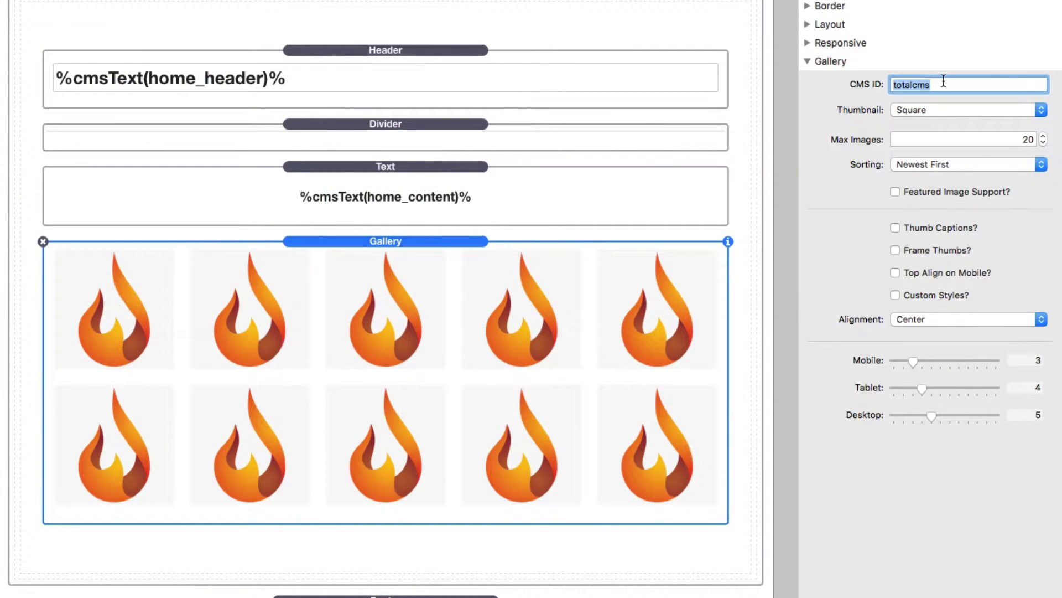
{"action": "type", "text": "gallery"}
{"action": "key", "text": "Tab"}
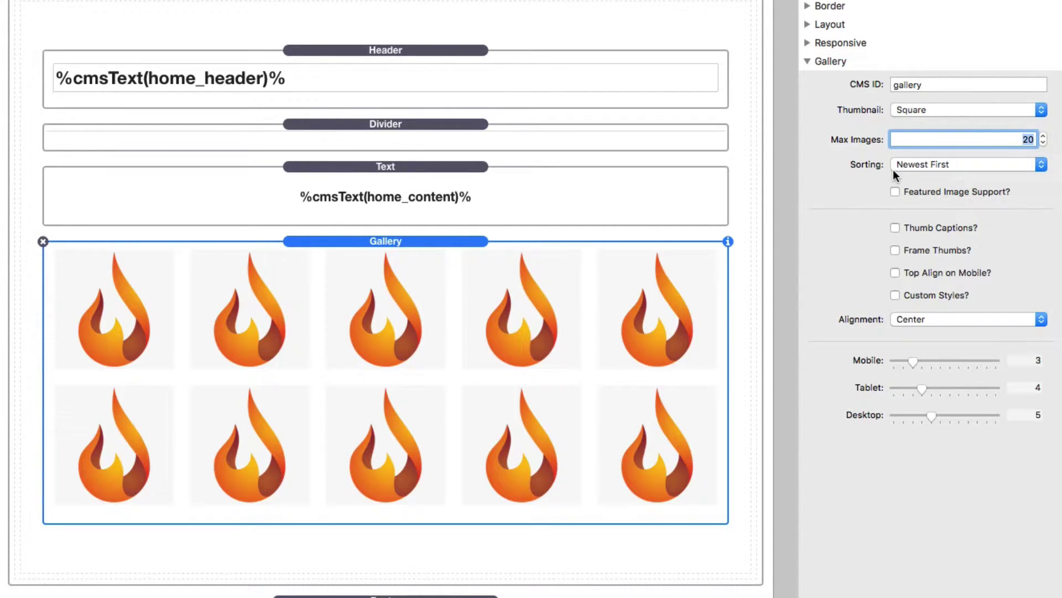
{"action": "left_click", "coordinate": [952, 165]}
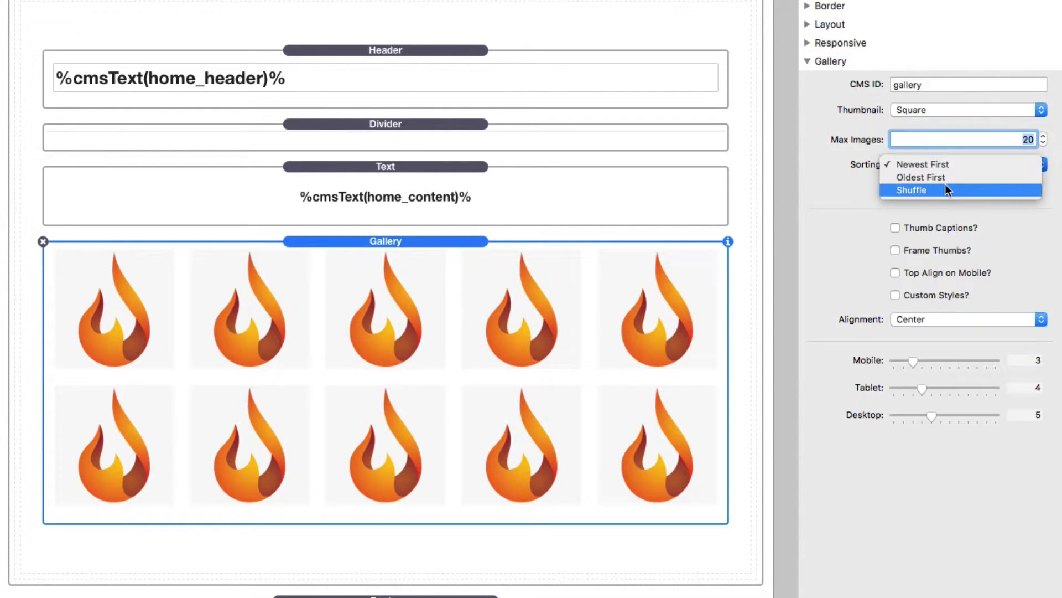
{"action": "left_click", "coordinate": [946, 189]}
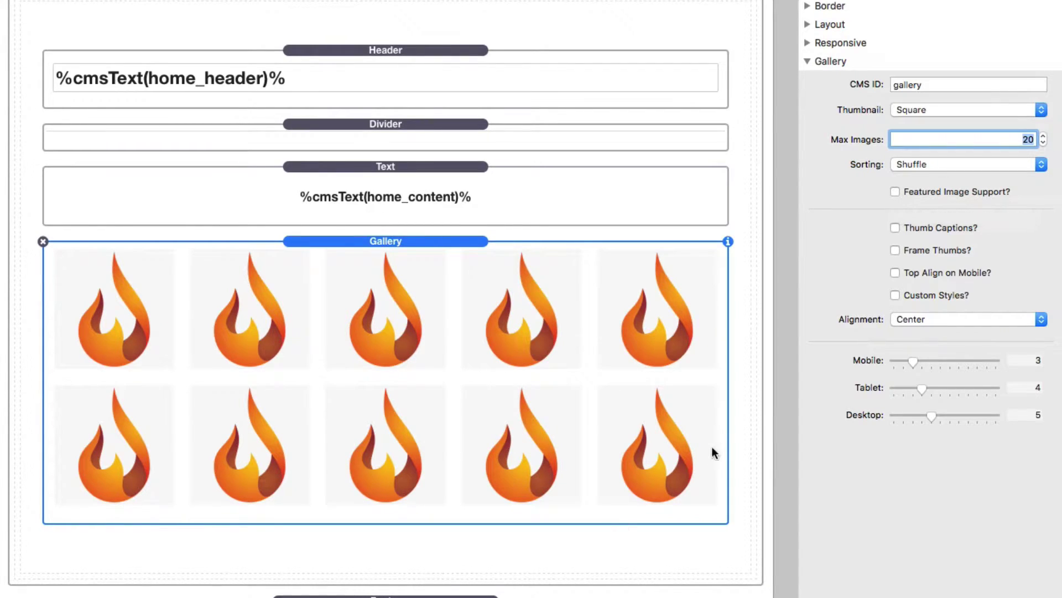
Limit the gallery to featured images, frame the thumbnails, and show four per row on desktop.
{"action": "left_click", "coordinate": [895, 192]}
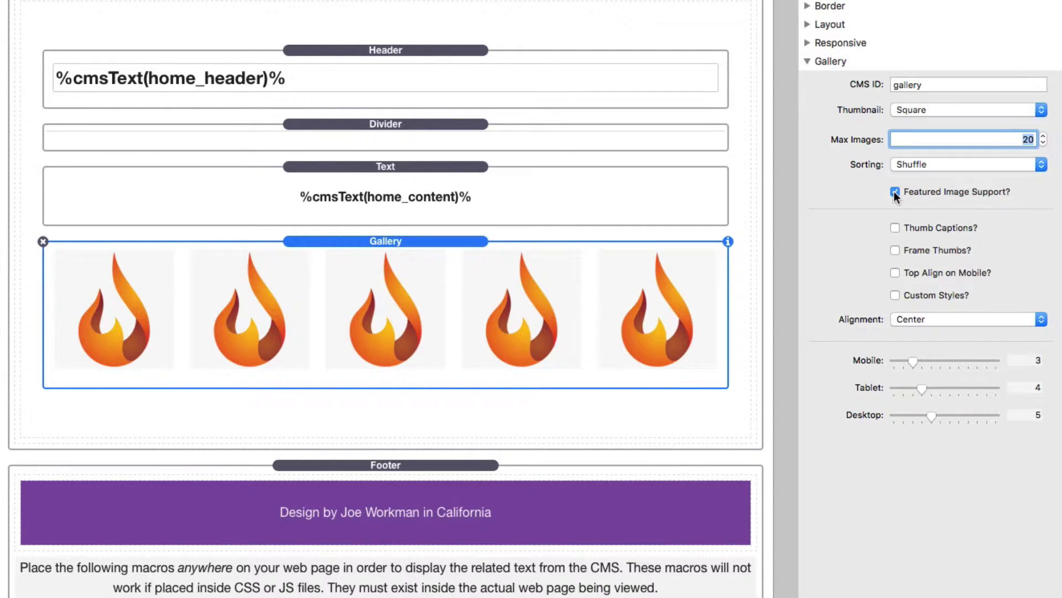
{"action": "left_click", "coordinate": [895, 250]}
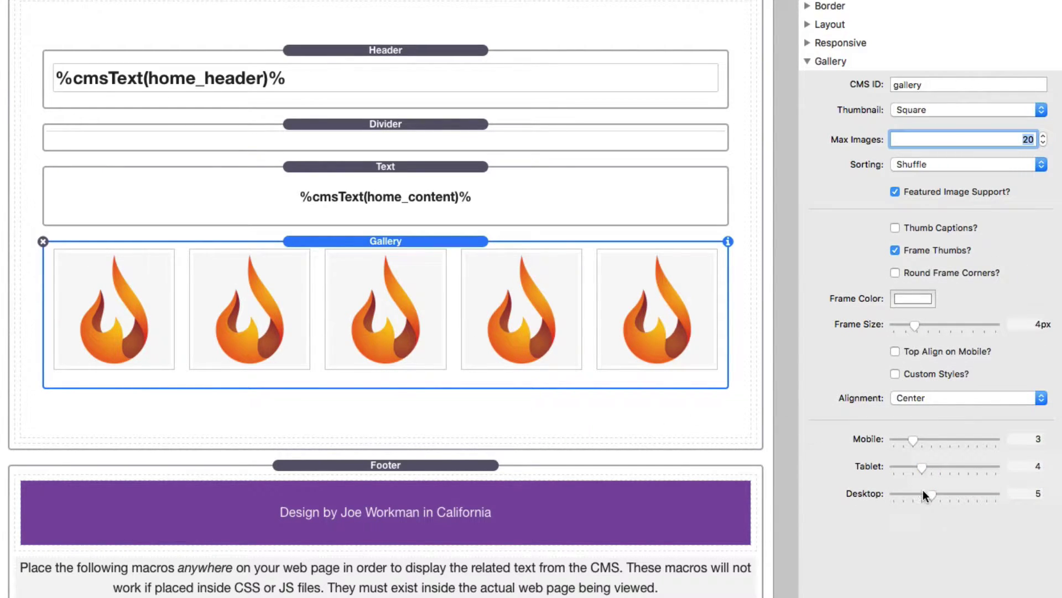
{"action": "left_click_drag", "start_coordinate": [930, 494], "coordinate": [922, 493]}
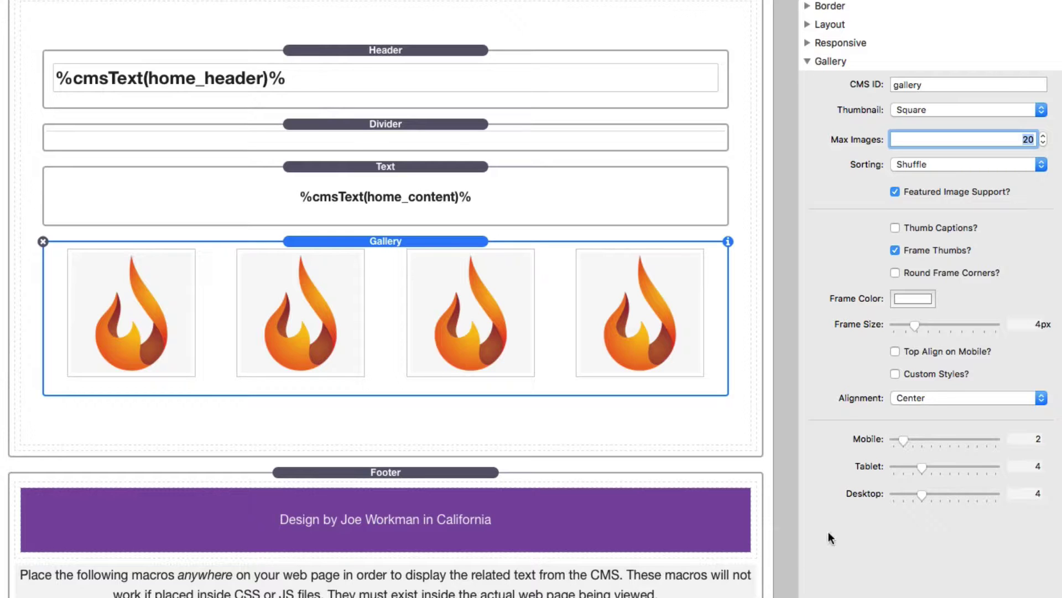
{"action": "scroll", "coordinate": [369, 201], "scroll_direction": "up", "scroll_amount": 6}
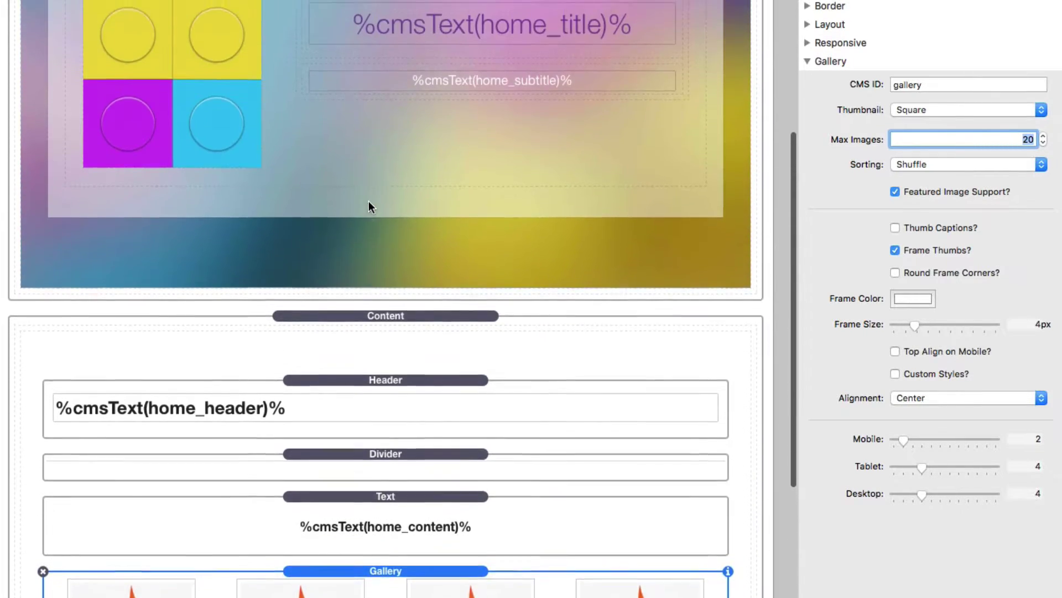
Preview the Home gallery, enlarging the calculator image and then Beautiful Night in the lightbox.
{"action": "scroll", "coordinate": [369, 206], "scroll_direction": "up", "scroll_amount": 8}
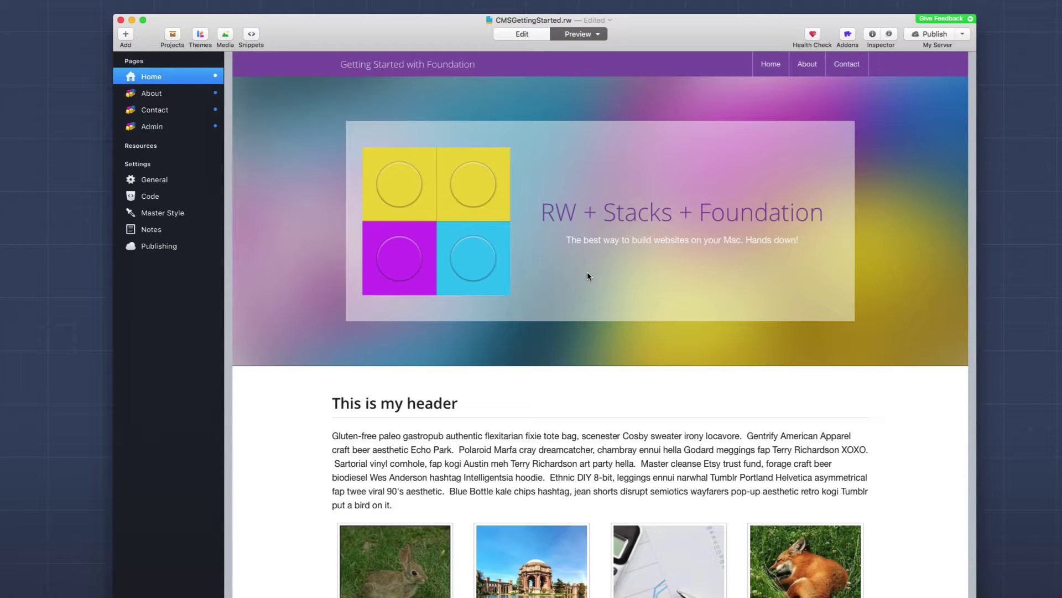
{"action": "scroll", "coordinate": [559, 356], "scroll_direction": "down", "scroll_amount": 3}
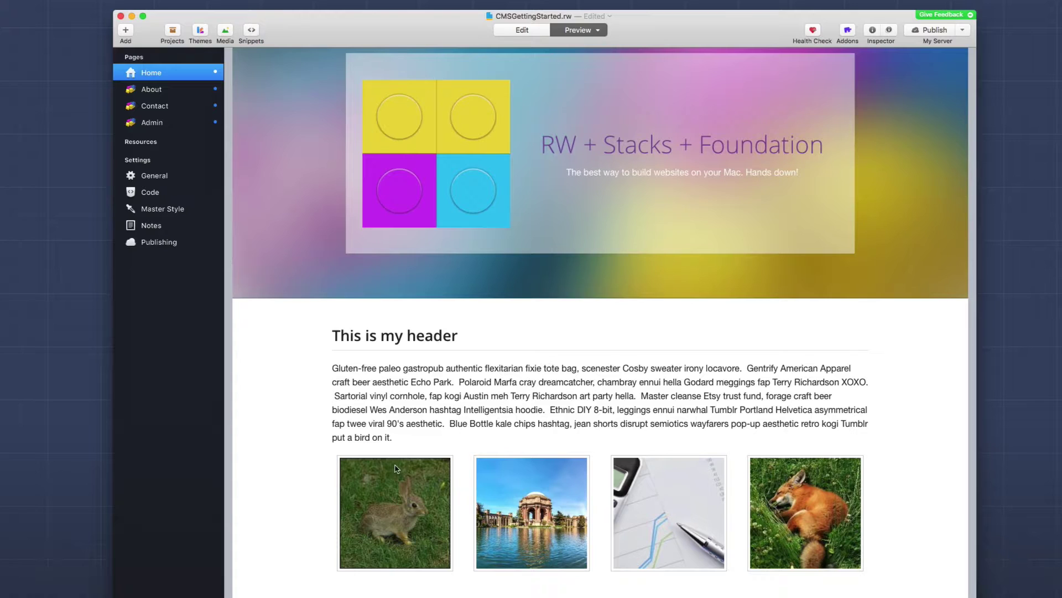
{"action": "left_click", "coordinate": [643, 506]}
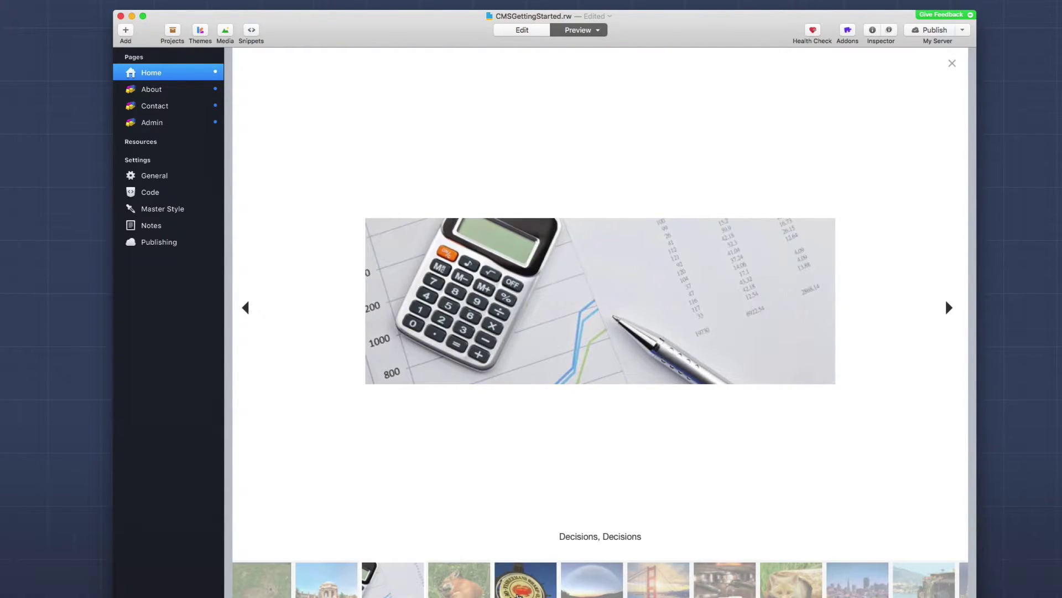
{"action": "left_click", "coordinate": [591, 586]}
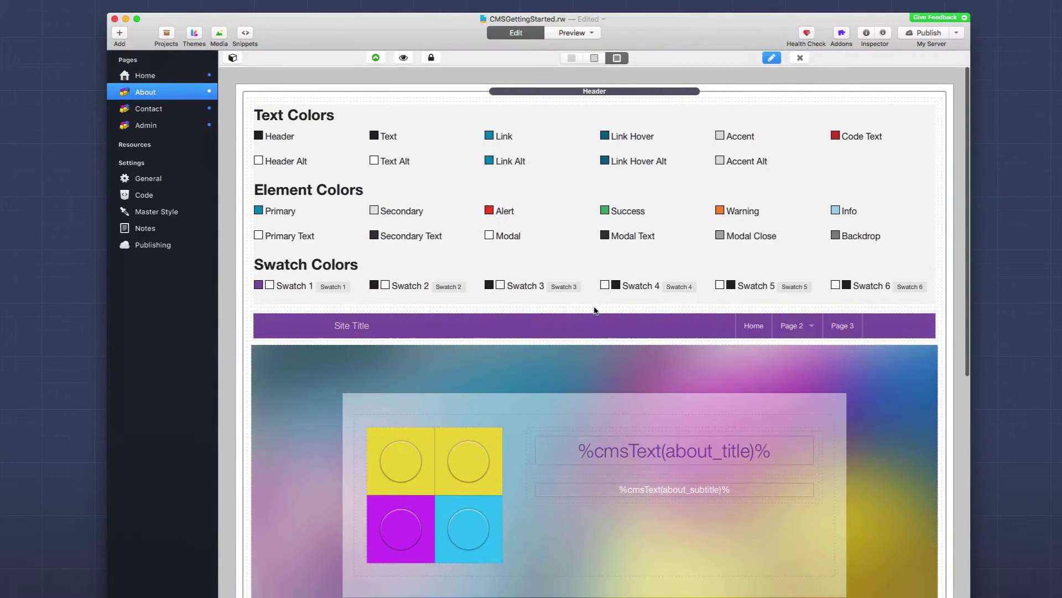
Place a Total CMS Video stack in the About content area with CMS ID about_video.
{"action": "scroll", "coordinate": [594, 310], "scroll_direction": "down", "scroll_amount": 5}
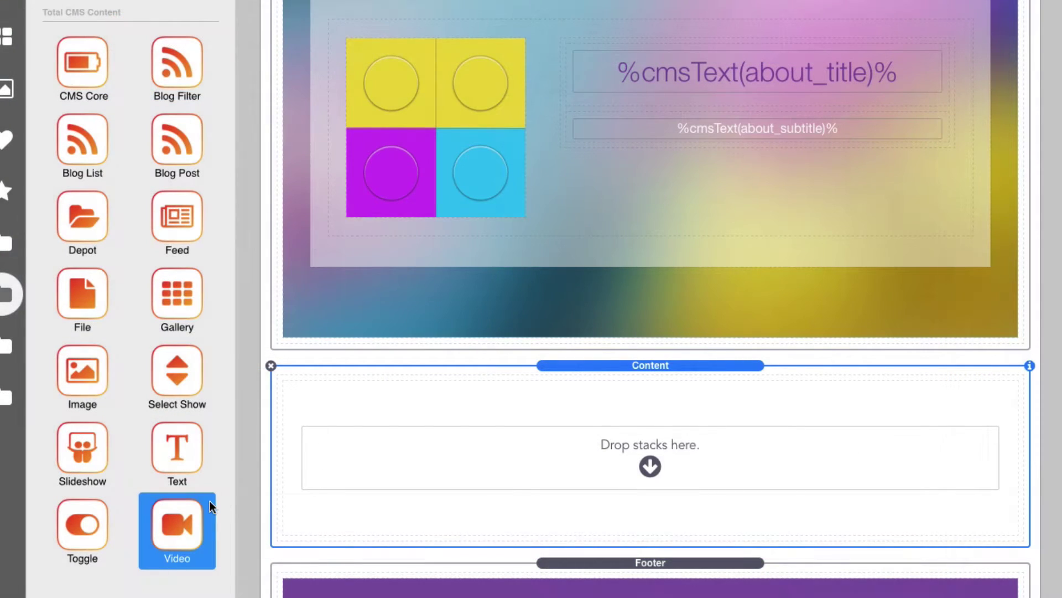
{"action": "left_click_drag", "start_coordinate": [178, 523], "coordinate": [572, 450]}
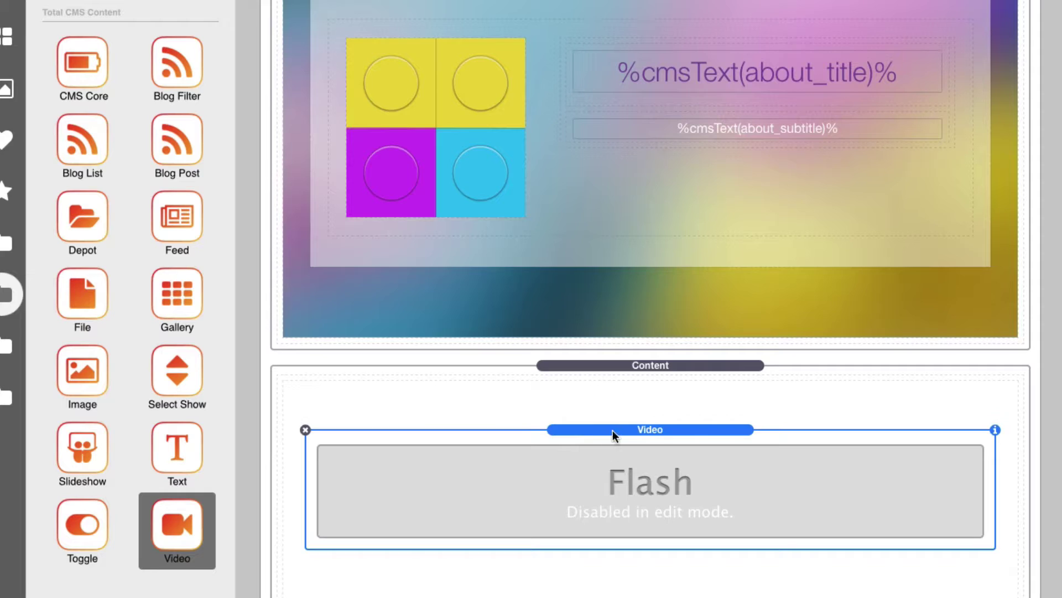
{"action": "left_click", "coordinate": [996, 430]}
{"action": "double_click", "coordinate": [956, 83]}
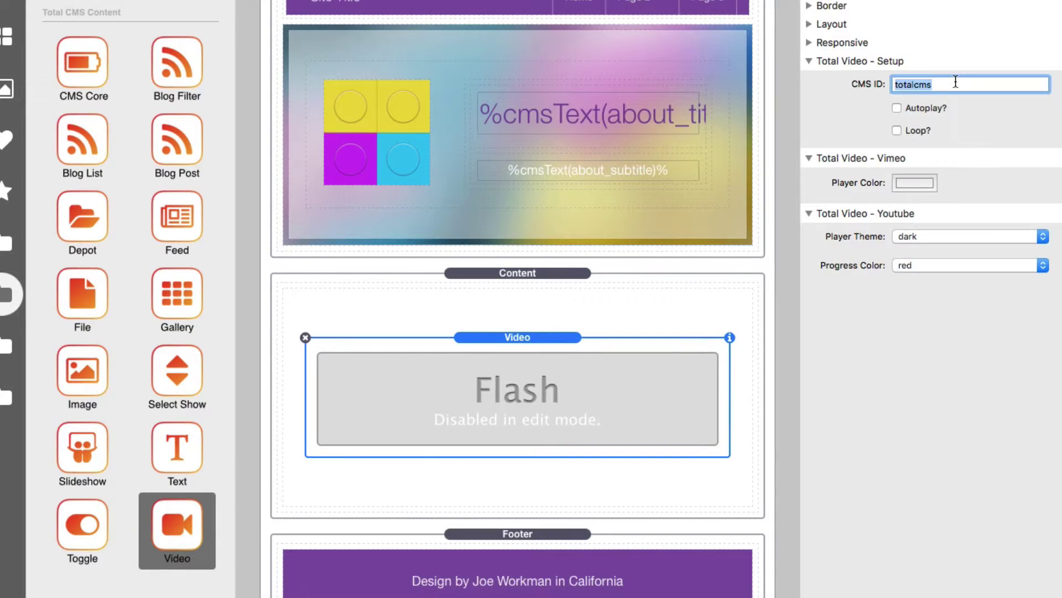
{"action": "type", "text": "about_video"}
{"action": "key", "text": "Return"}
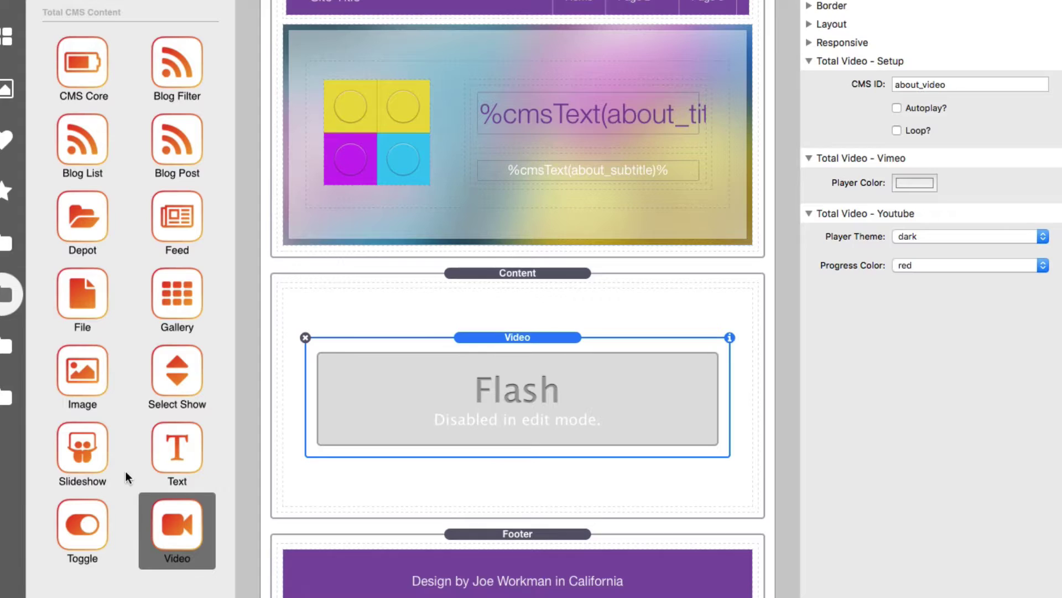
Place a Feed stack below the video with CMS ID aboutus.
{"action": "left_click", "coordinate": [173, 213]}
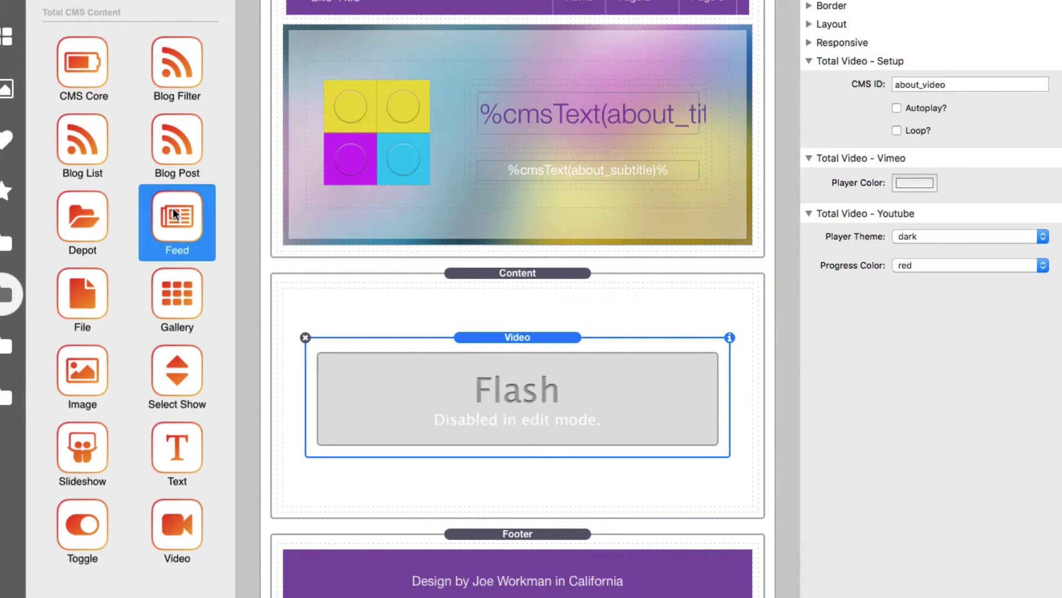
{"action": "left_click_drag", "start_coordinate": [184, 217], "coordinate": [540, 460]}
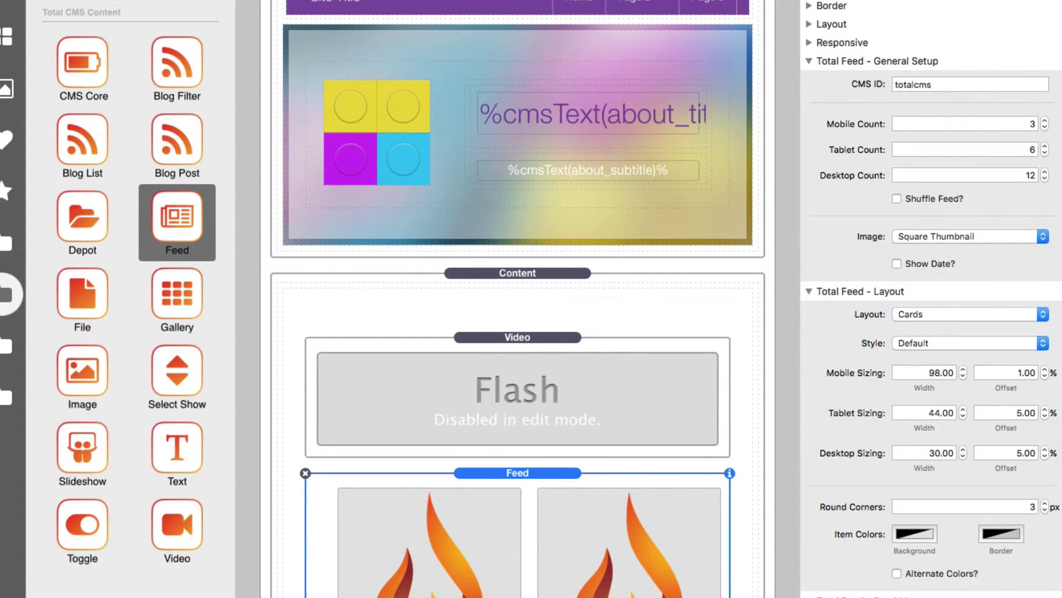
{"action": "scroll", "coordinate": [553, 531], "scroll_direction": "down", "scroll_amount": 10}
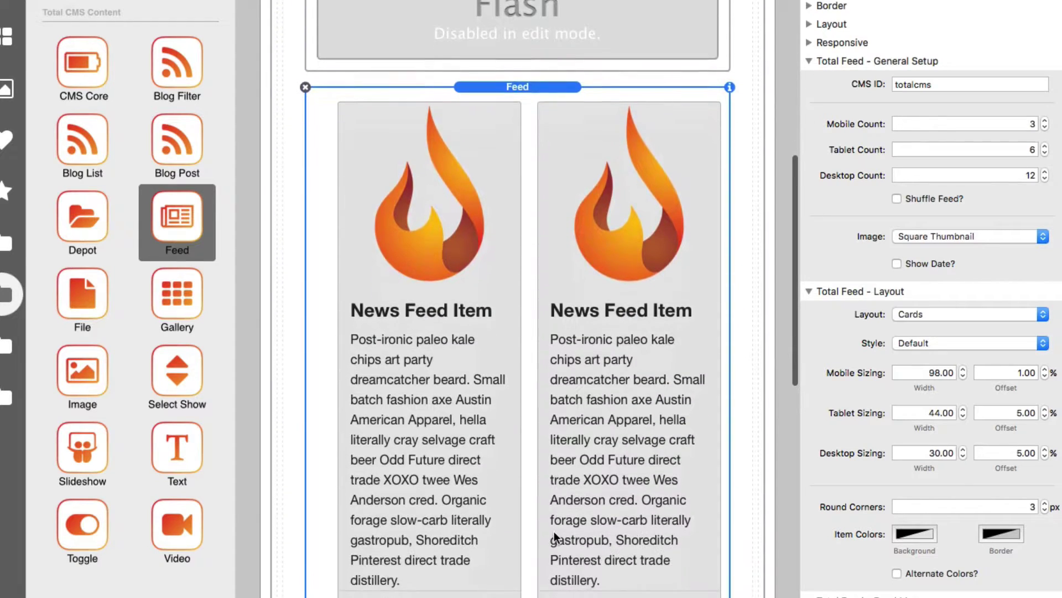
{"action": "double_click", "coordinate": [957, 83]}
{"action": "type", "text": "ab"}
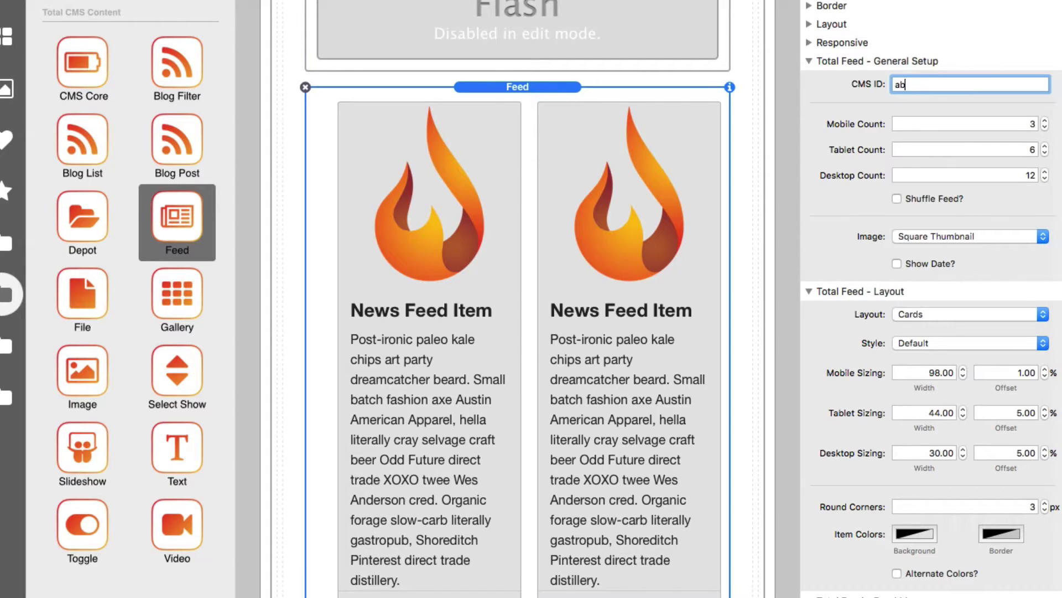
{"action": "type", "text": "outus"}
{"action": "left_click", "coordinate": [891, 313]}
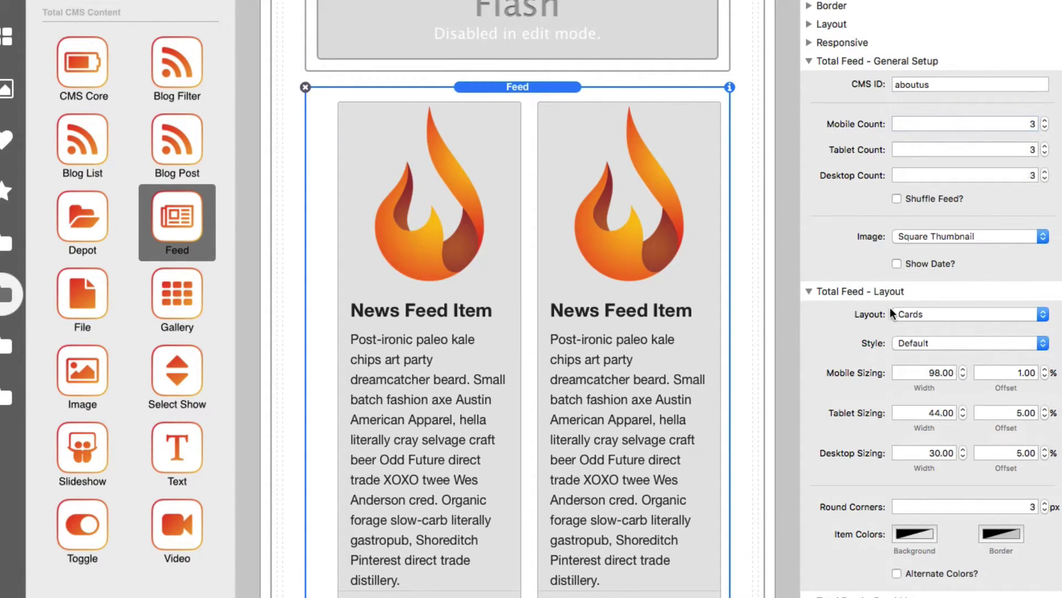
Set the feed to List layout, 20% image width, and fully transparent item backgrounds.
{"action": "left_click", "coordinate": [935, 314]}
{"action": "left_click", "coordinate": [935, 306]}
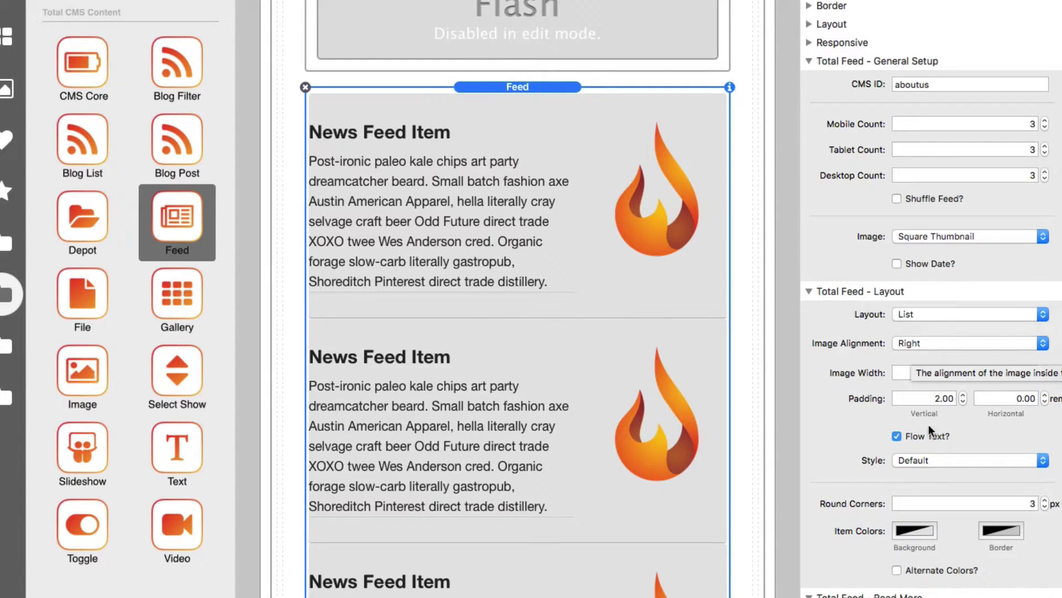
{"action": "left_click", "coordinate": [972, 374]}
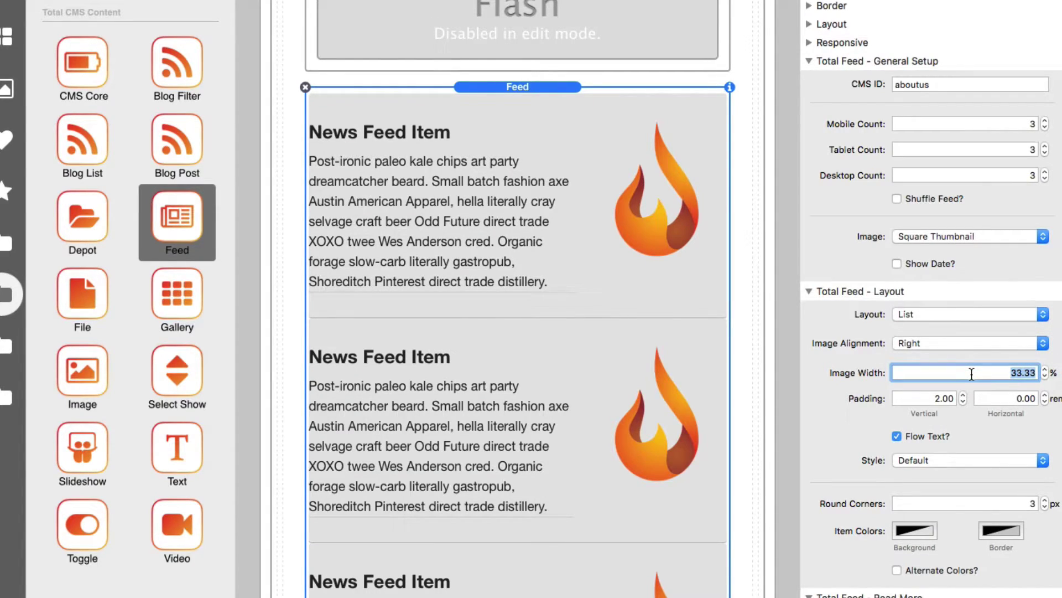
{"action": "type", "text": "20"}
{"action": "key", "text": "Tab"}
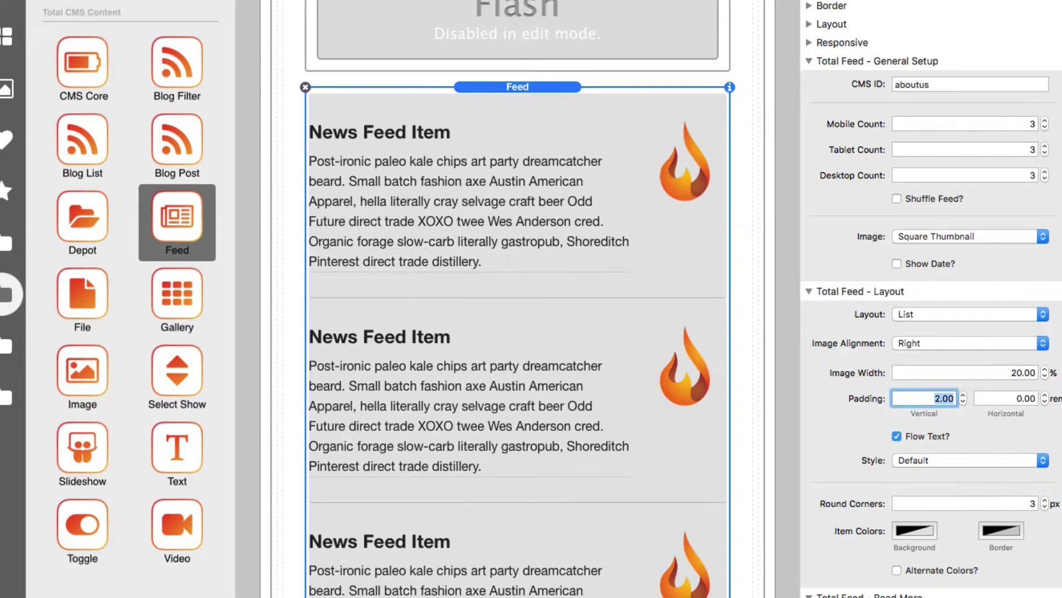
{"action": "scroll", "coordinate": [929, 452], "scroll_direction": "down", "scroll_amount": 3}
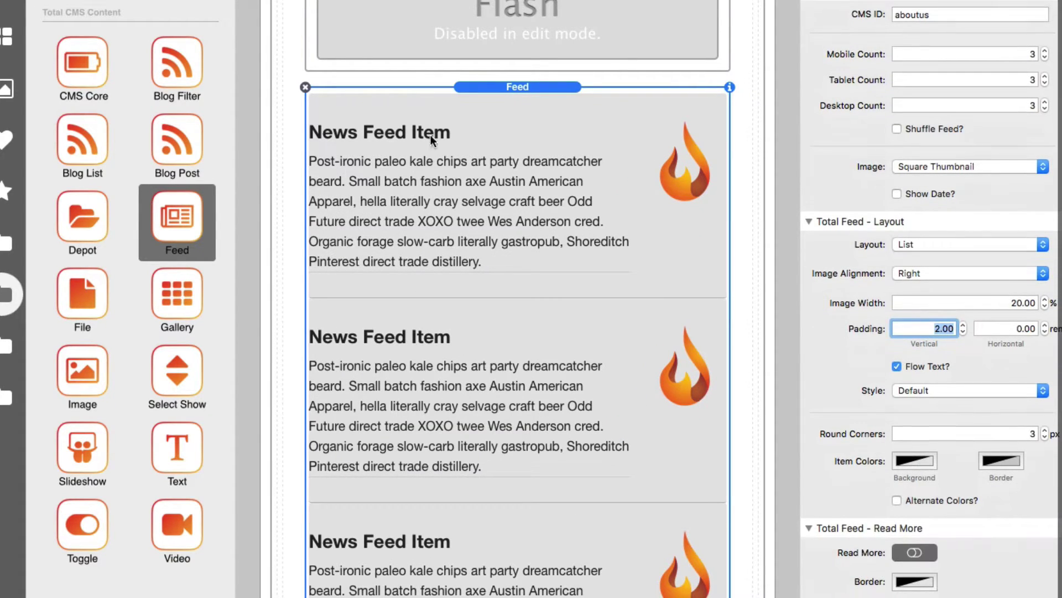
{"action": "left_click", "coordinate": [913, 460]}
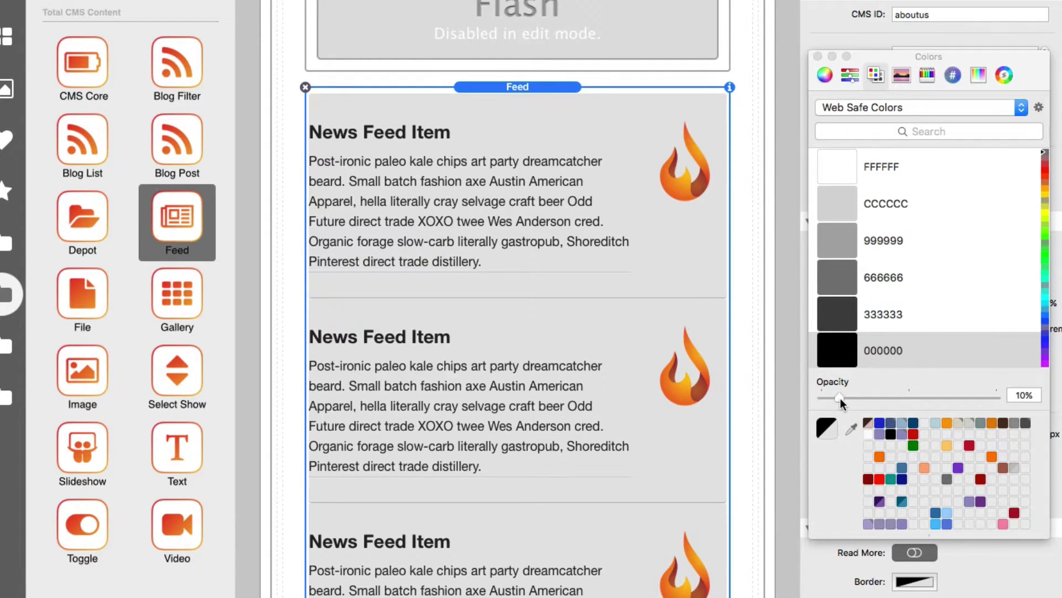
{"action": "left_click_drag", "start_coordinate": [840, 397], "coordinate": [815, 398]}
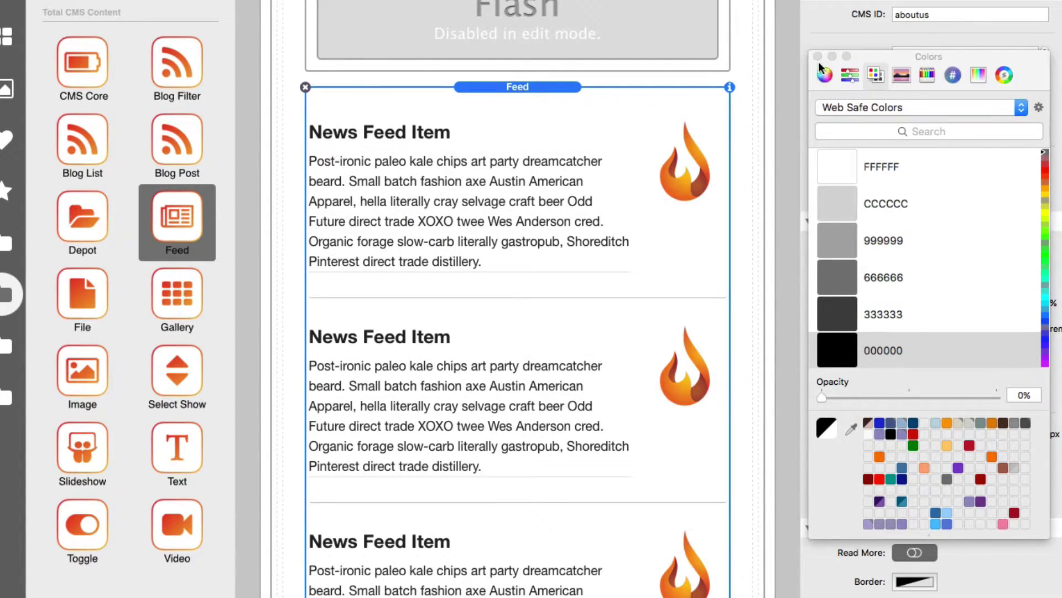
{"action": "left_click", "coordinate": [818, 56]}
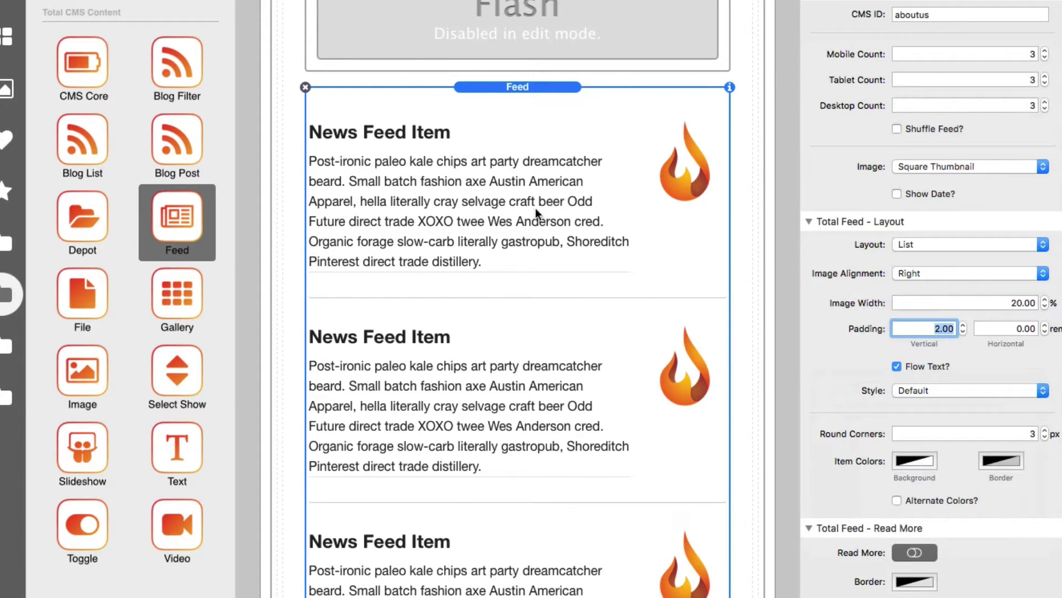
{"action": "scroll", "coordinate": [429, 339], "scroll_direction": "up", "scroll_amount": 5}
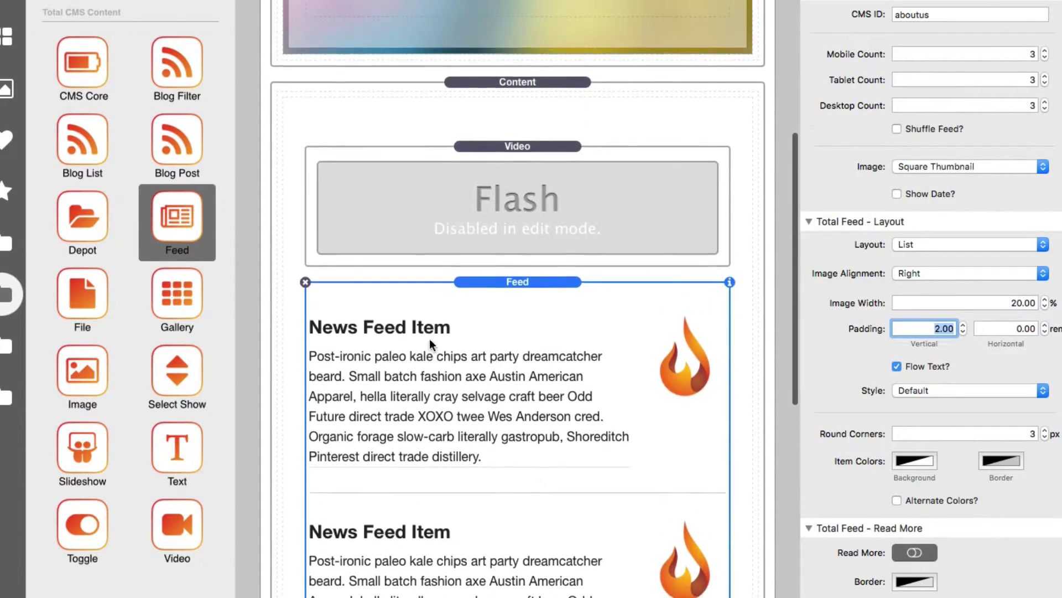
{"action": "scroll", "coordinate": [429, 339], "scroll_direction": "down", "scroll_amount": 5}
{"action": "scroll", "coordinate": [429, 339], "scroll_direction": "up", "scroll_amount": 4}
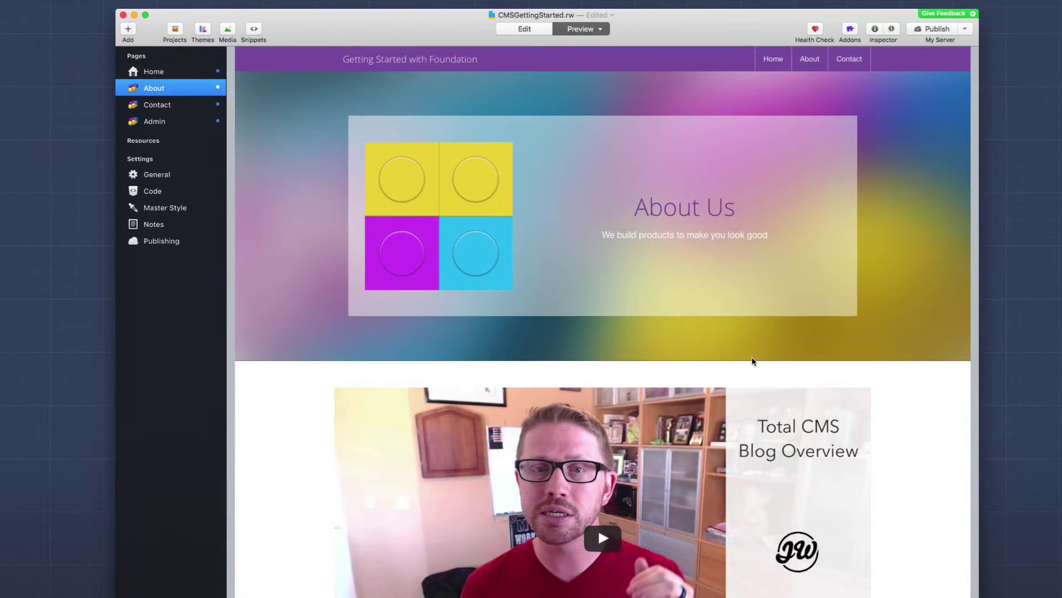
Scroll through the About preview to check the About Us title, video and feed items.
{"action": "scroll", "coordinate": [751, 361], "scroll_direction": "down", "scroll_amount": 6}
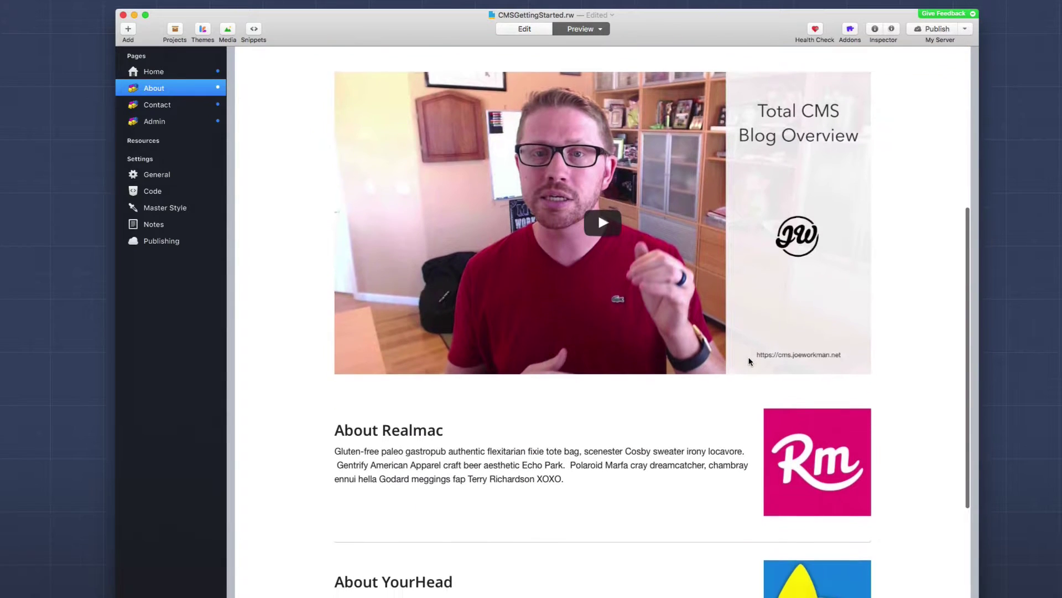
{"action": "scroll", "coordinate": [749, 361], "scroll_direction": "up", "scroll_amount": 6}
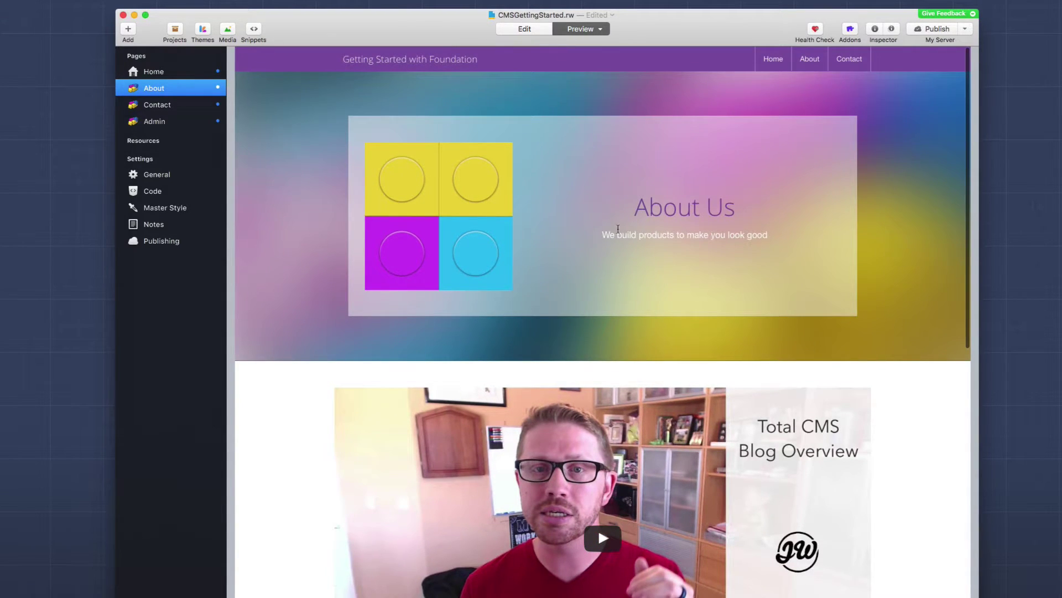
{"action": "scroll", "coordinate": [754, 292], "scroll_direction": "down", "scroll_amount": 6}
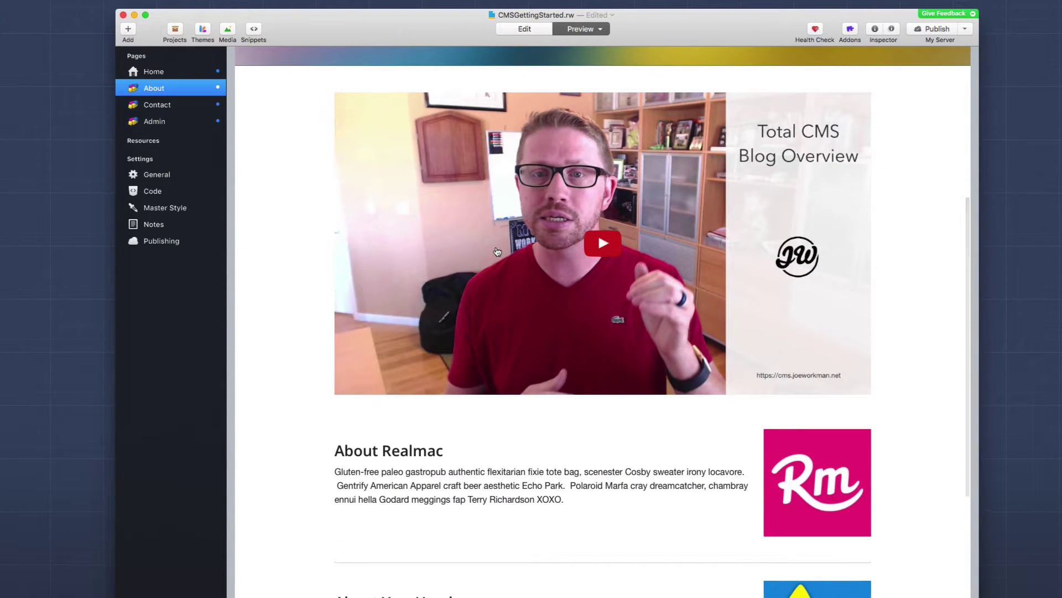
{"action": "scroll", "coordinate": [497, 251], "scroll_direction": "down", "scroll_amount": 5}
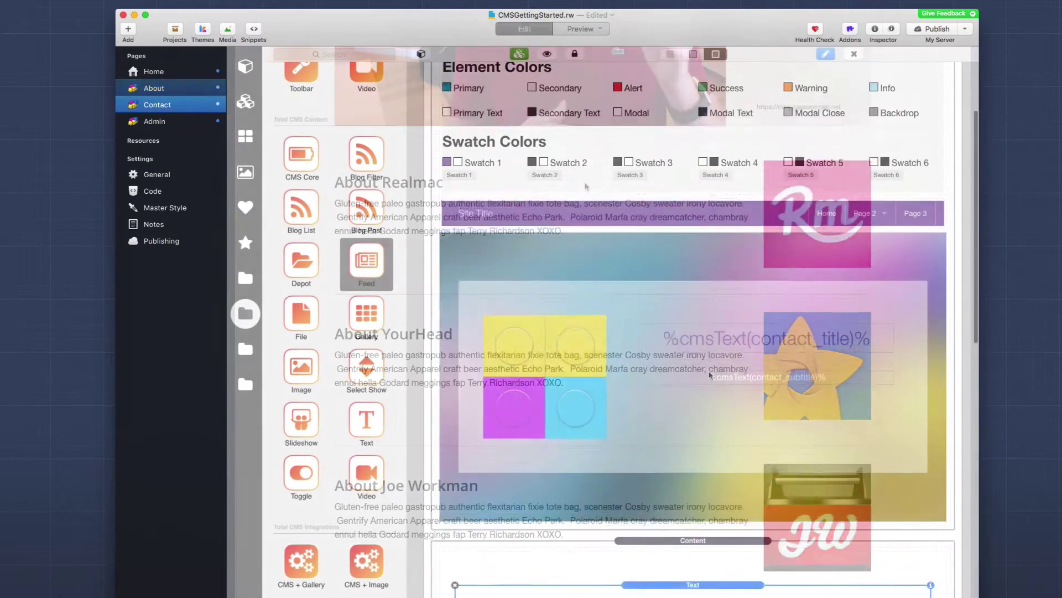
{"action": "scroll", "coordinate": [711, 361], "scroll_direction": "down", "scroll_amount": 1}
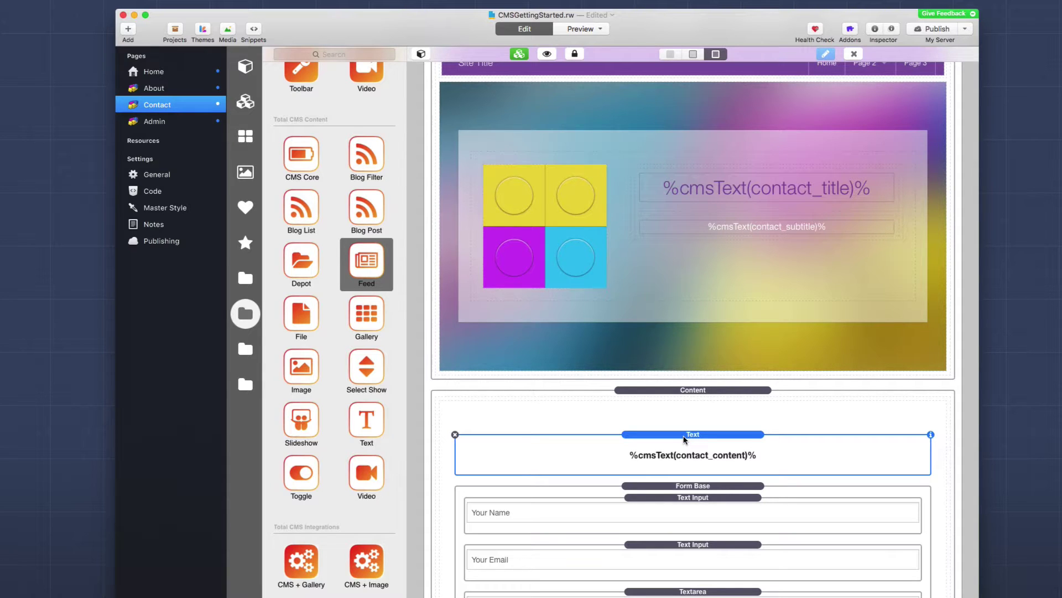
{"action": "scroll", "coordinate": [685, 440], "scroll_direction": "up", "scroll_amount": 5}
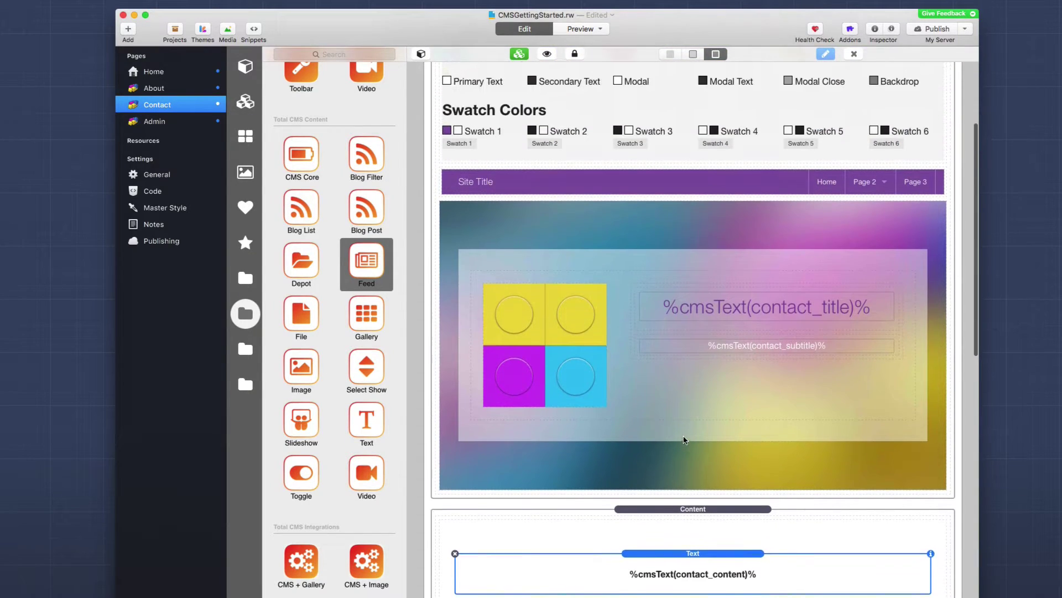
{"action": "scroll", "coordinate": [684, 440], "scroll_direction": "down", "scroll_amount": 3}
{"action": "scroll", "coordinate": [684, 439], "scroll_direction": "down", "scroll_amount": 3}
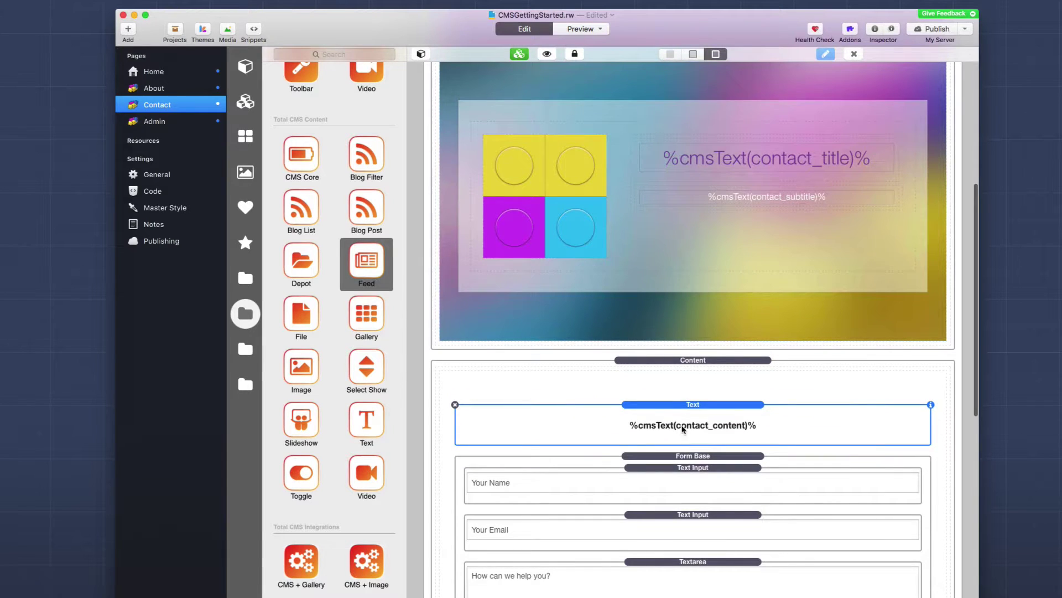
{"action": "scroll", "coordinate": [647, 335], "scroll_direction": "down", "scroll_amount": 2}
{"action": "scroll", "coordinate": [647, 336], "scroll_direction": "up", "scroll_amount": 2}
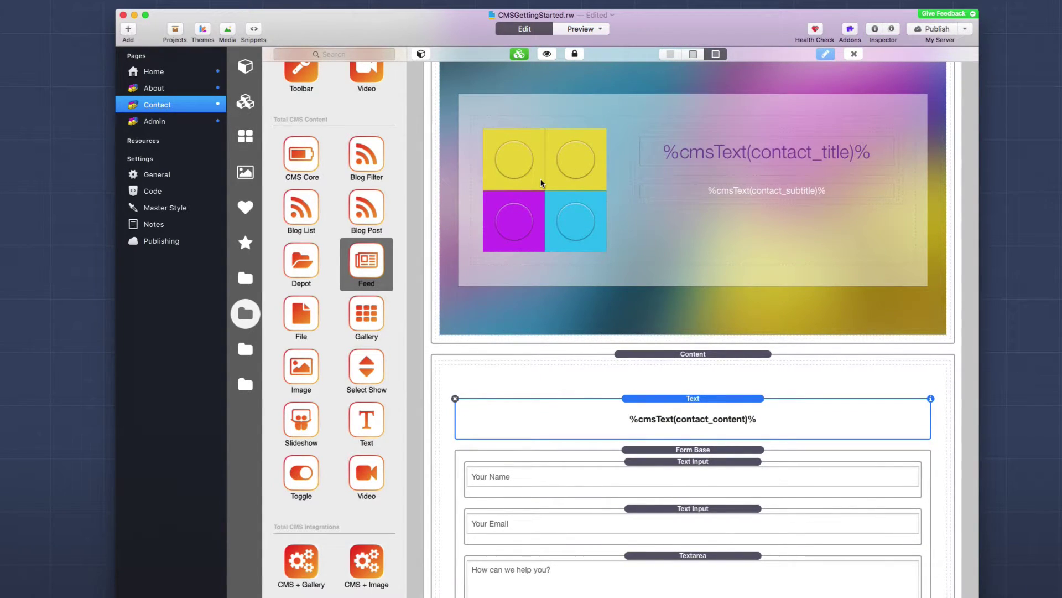
{"action": "scroll", "coordinate": [542, 177], "scroll_direction": "up", "scroll_amount": 6}
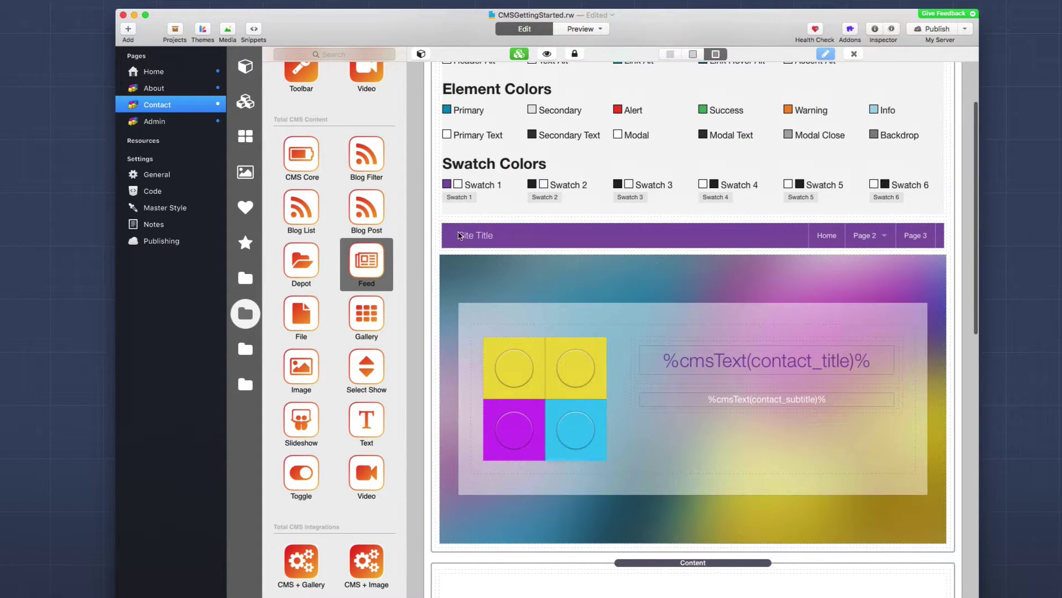
{"action": "scroll", "coordinate": [676, 483], "scroll_direction": "down", "scroll_amount": 15}
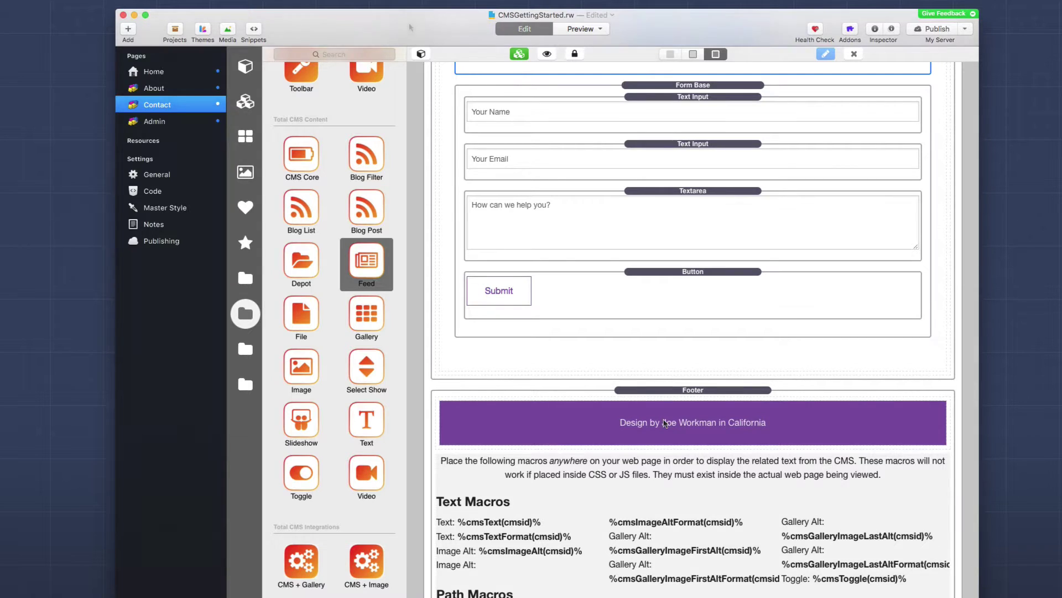
Replace the General settings Title 'Getting Started with Foundation' with %cmsText(site_title)%.
{"action": "left_click", "coordinate": [166, 174]}
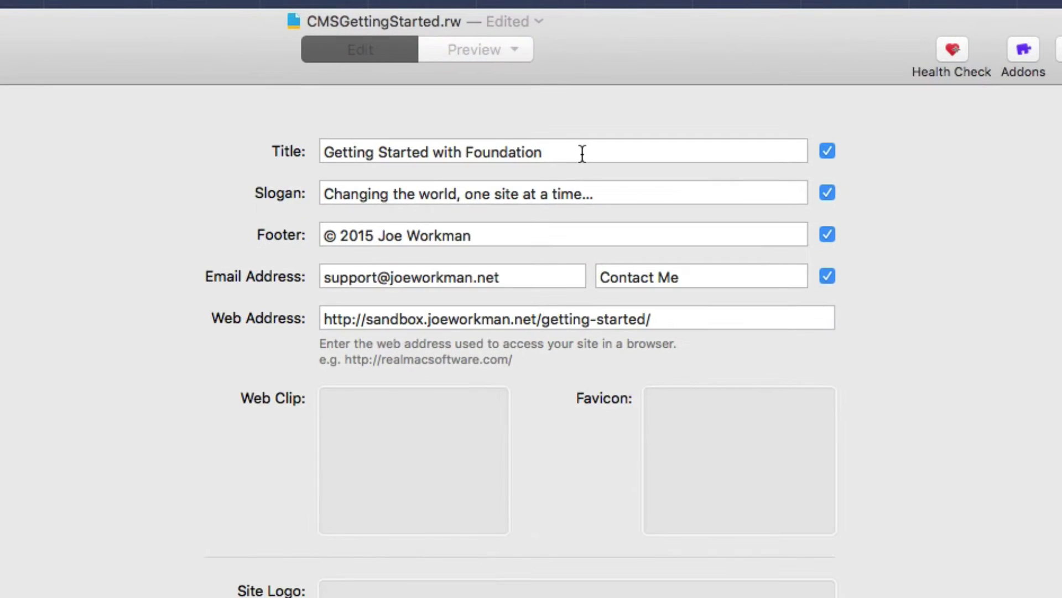
{"action": "left_click", "coordinate": [633, 79]}
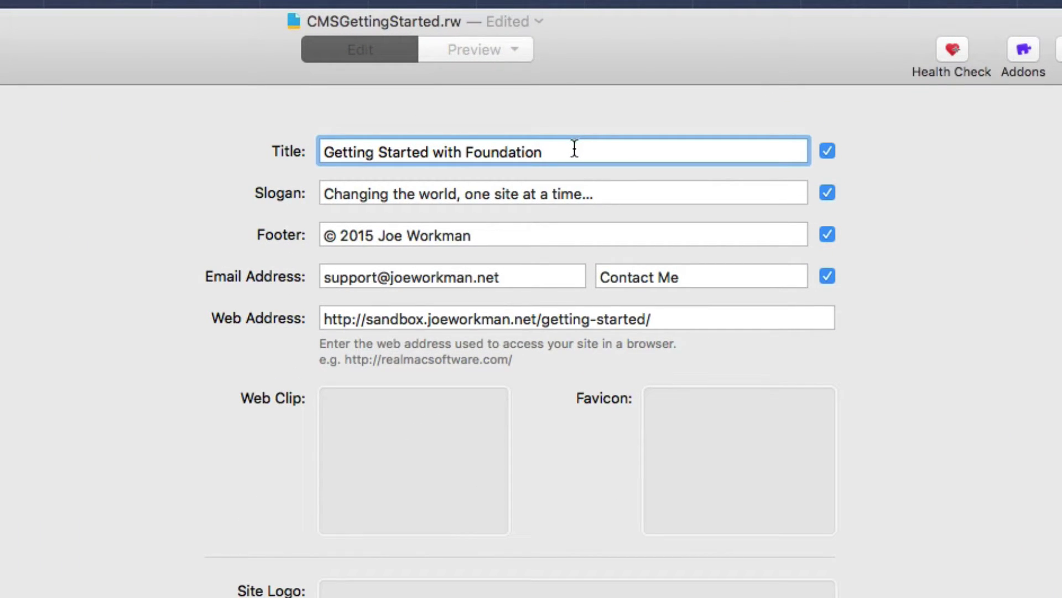
{"action": "key", "text": "super+a"}
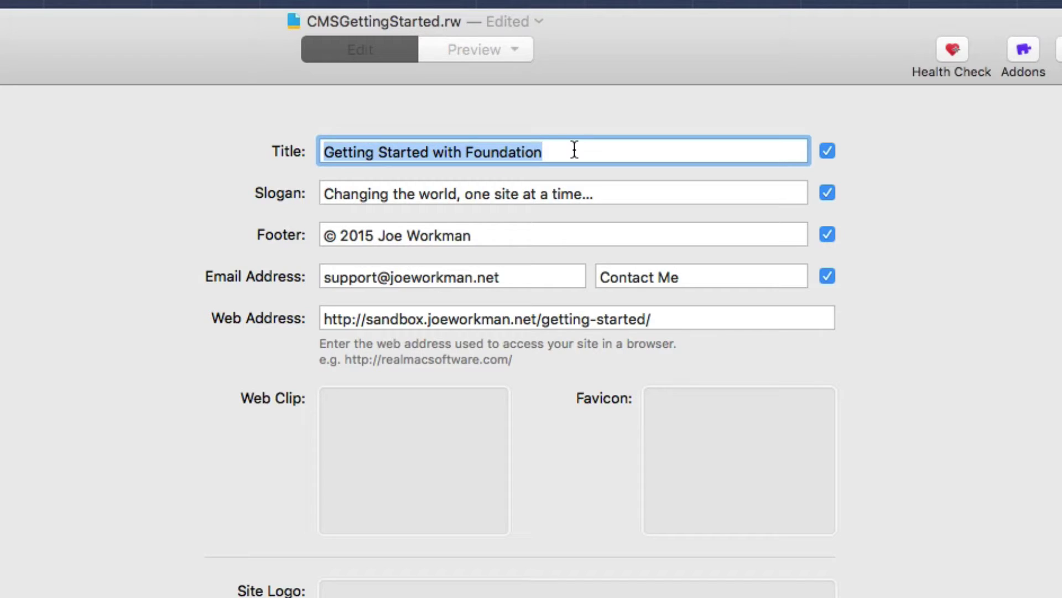
{"action": "type", "text": "%cmsText(site_title)%"}
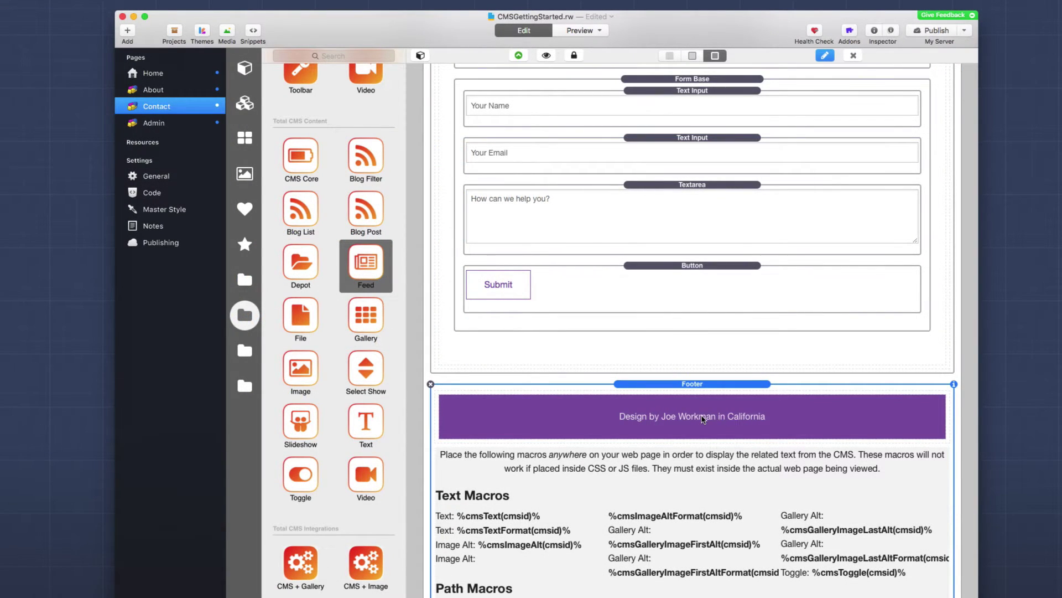
In the Footer partial, swap the designer credit paragraph for the pasted %cmsText(footer)% macro.
{"action": "double_click", "coordinate": [703, 419]}
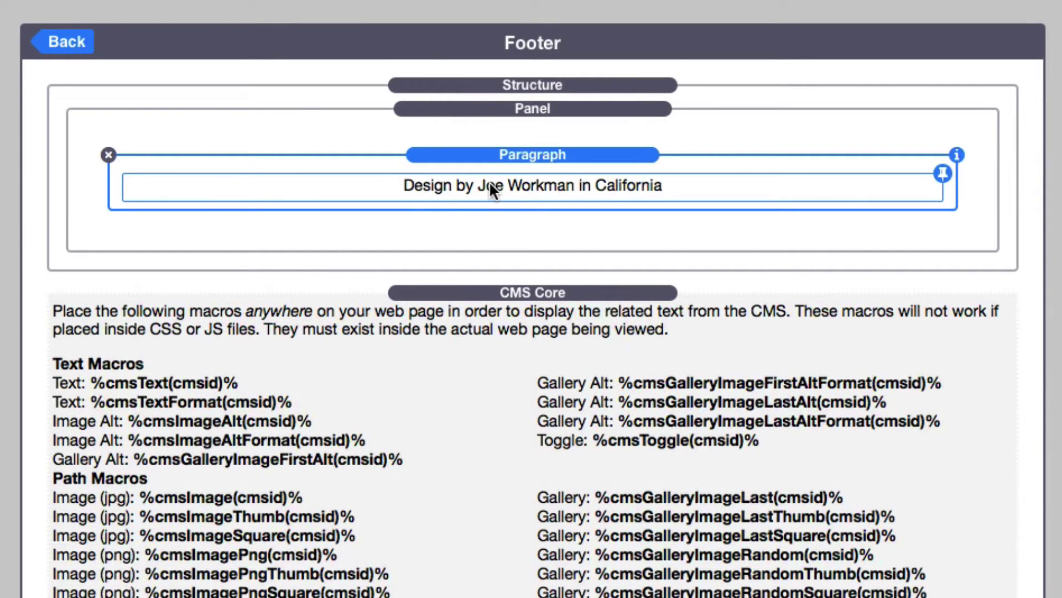
{"action": "left_click", "coordinate": [490, 187]}
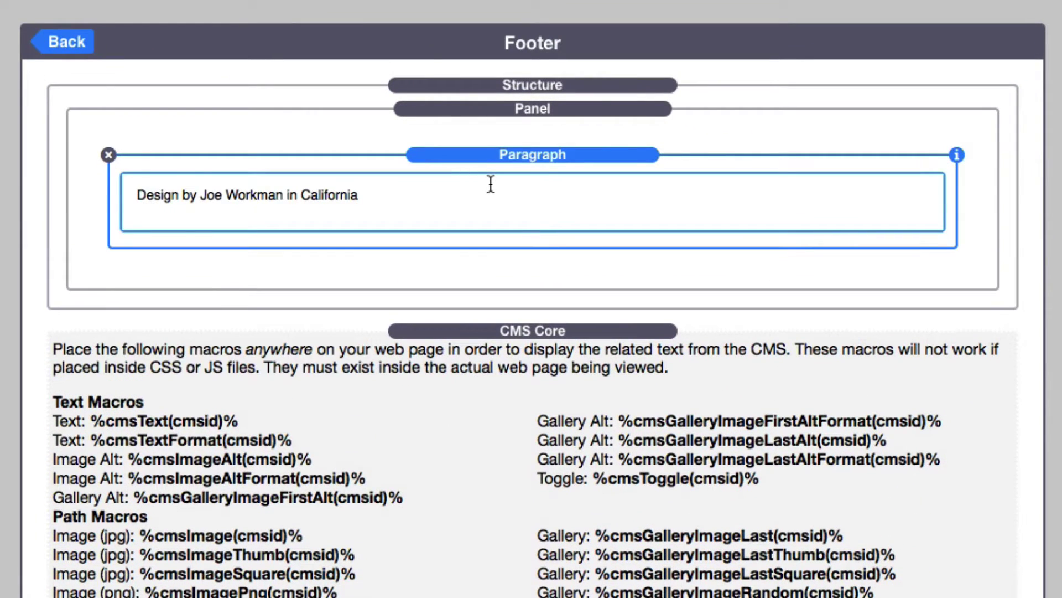
{"action": "triple_click", "coordinate": [397, 193]}
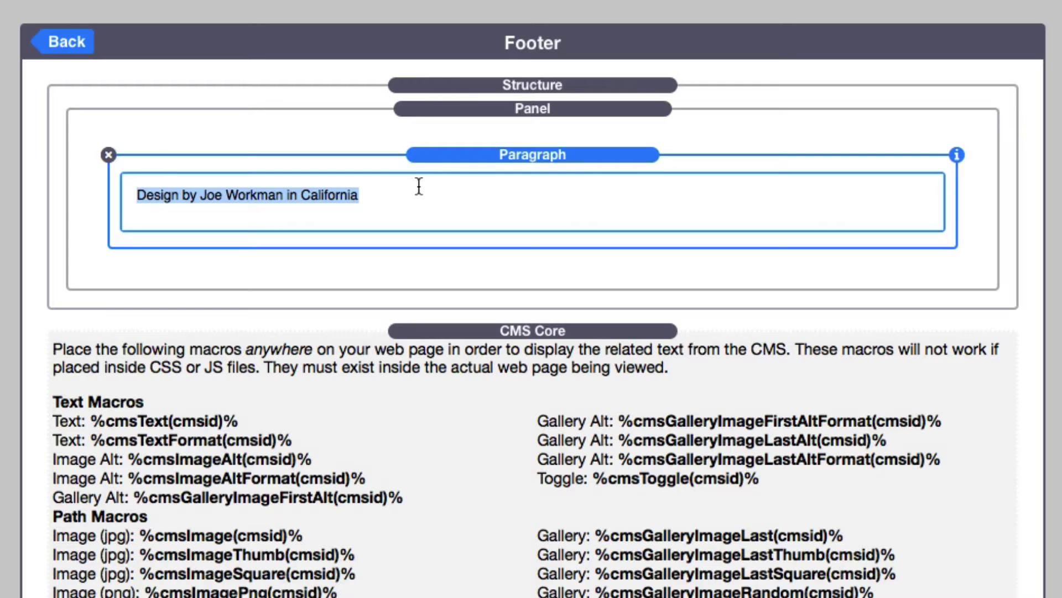
{"action": "type", "text": "%cmsText(footer)%"}
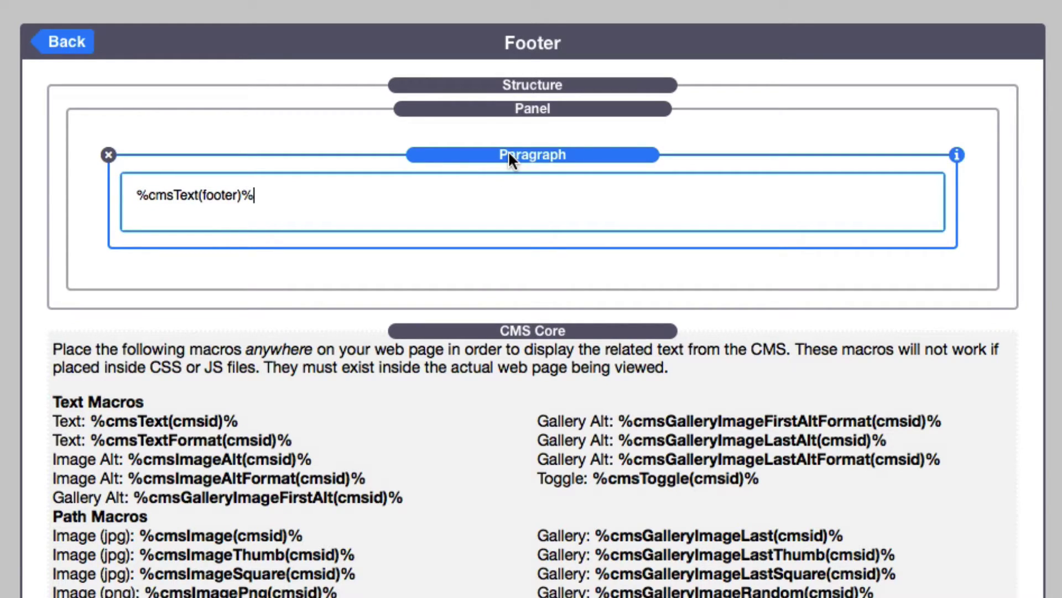
{"action": "key", "text": "Escape"}
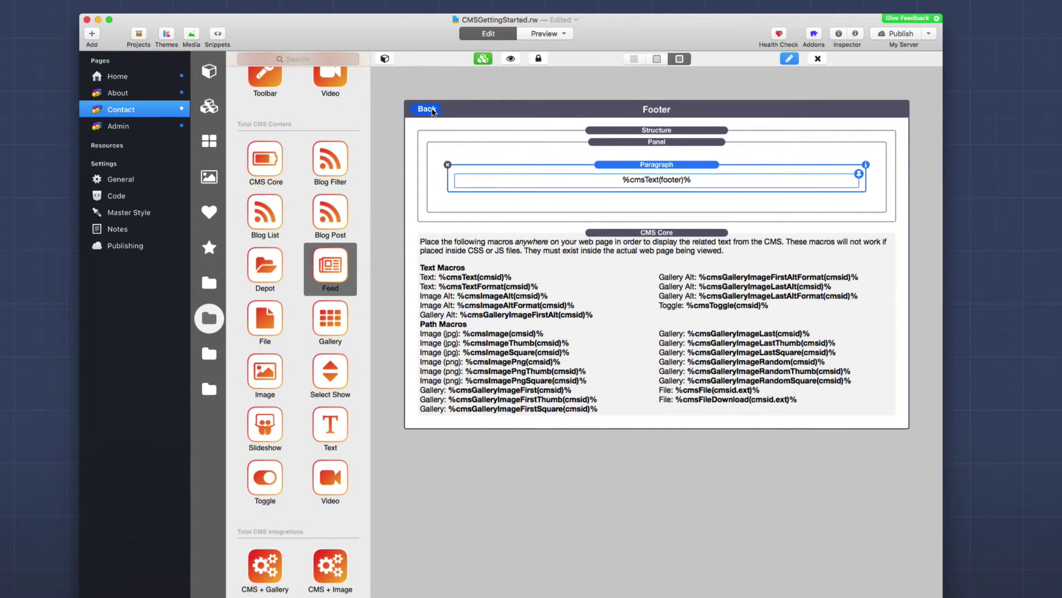
Return to the full page and open the shared Header partial, selecting its lego image.
{"action": "left_click", "coordinate": [431, 110]}
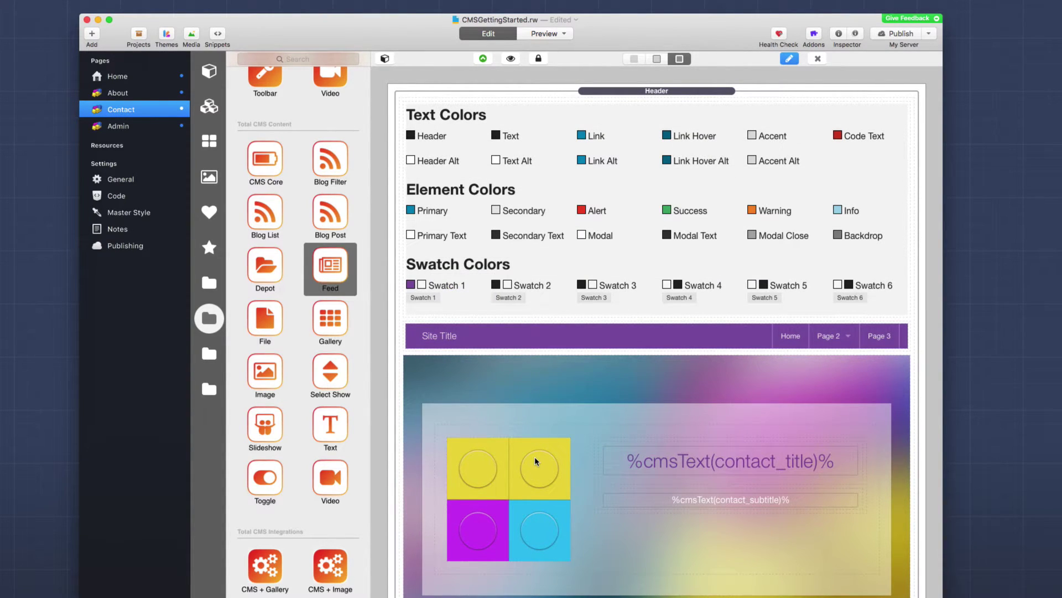
{"action": "double_click", "coordinate": [541, 212]}
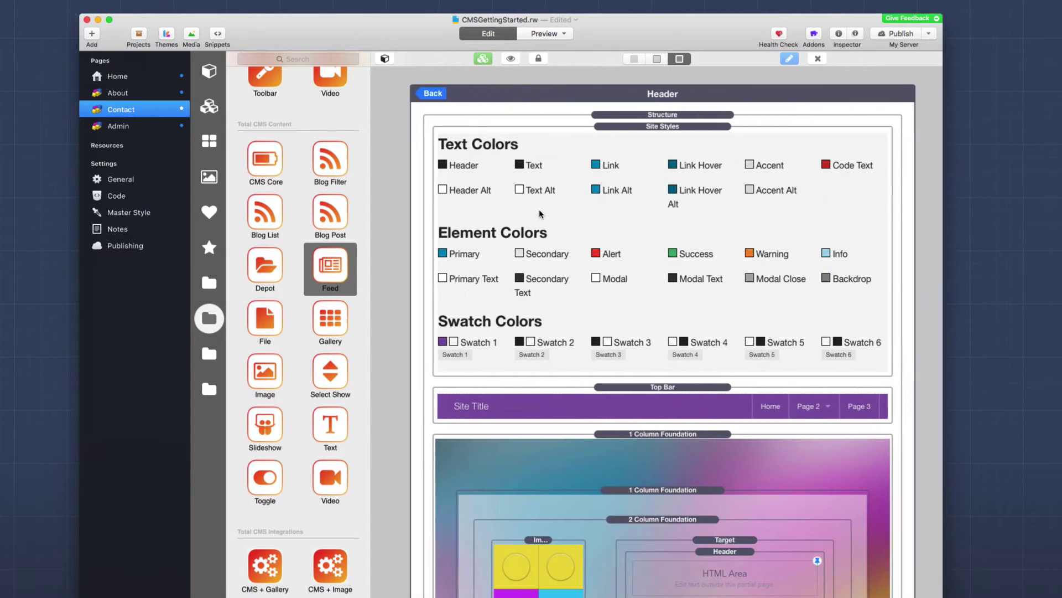
{"action": "scroll", "coordinate": [539, 332], "scroll_direction": "down", "scroll_amount": 5}
{"action": "left_click", "coordinate": [536, 441]}
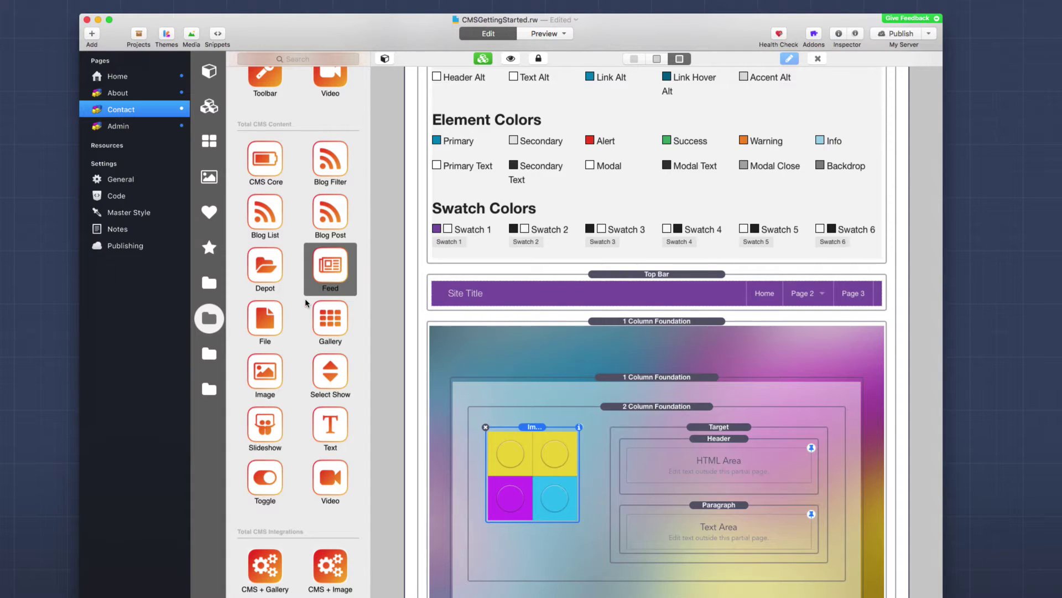
Add a Total CMS Image stack below the lego image with CMS ID site_logo.
{"action": "left_click", "coordinate": [265, 379]}
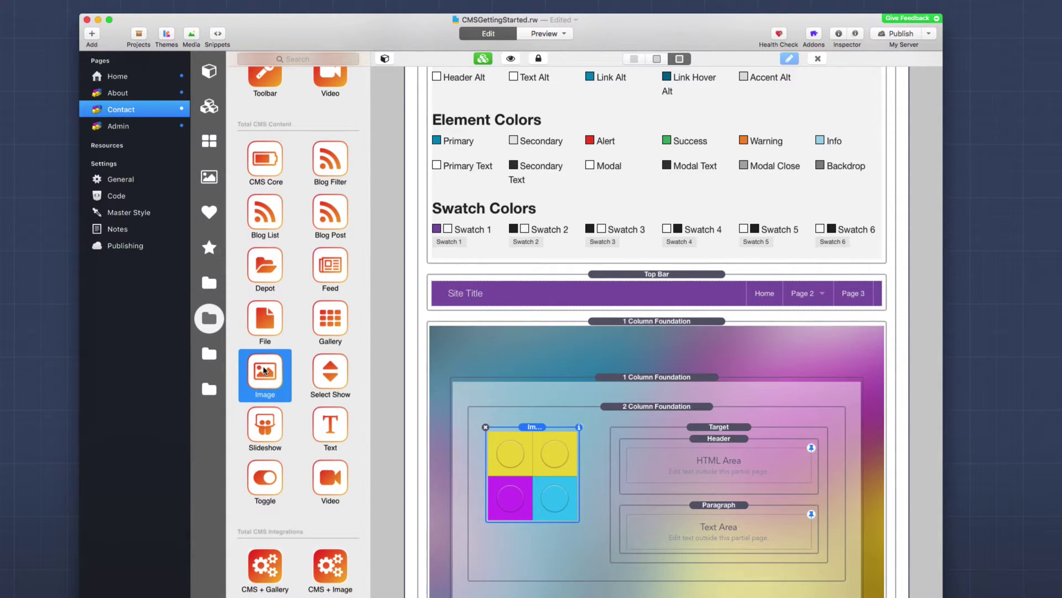
{"action": "left_click_drag", "start_coordinate": [265, 370], "coordinate": [560, 507]}
{"action": "scroll", "coordinate": [560, 506], "scroll_direction": "down", "scroll_amount": 3}
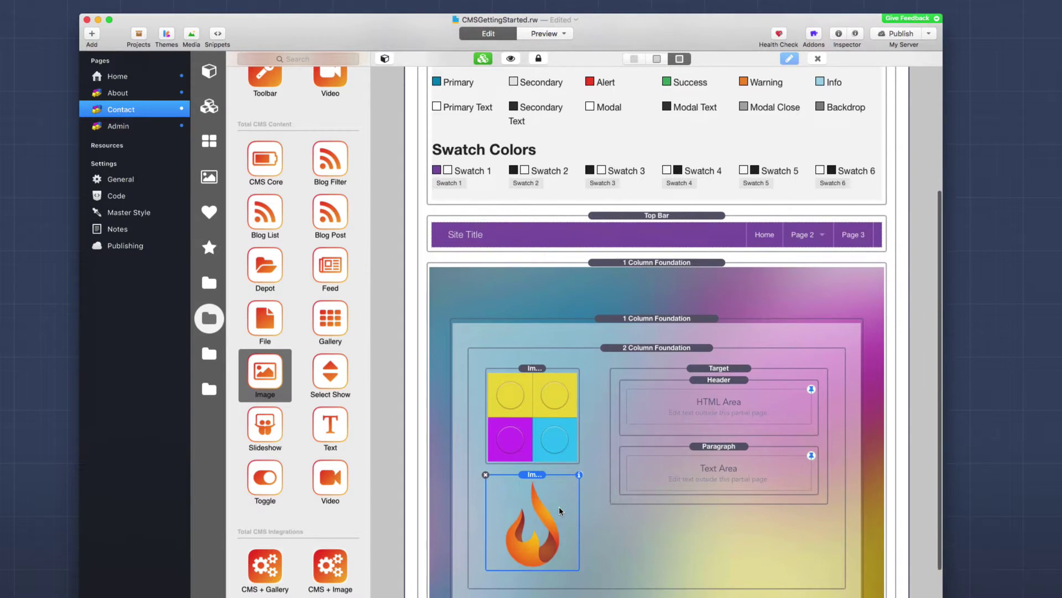
{"action": "left_click", "coordinate": [580, 473]}
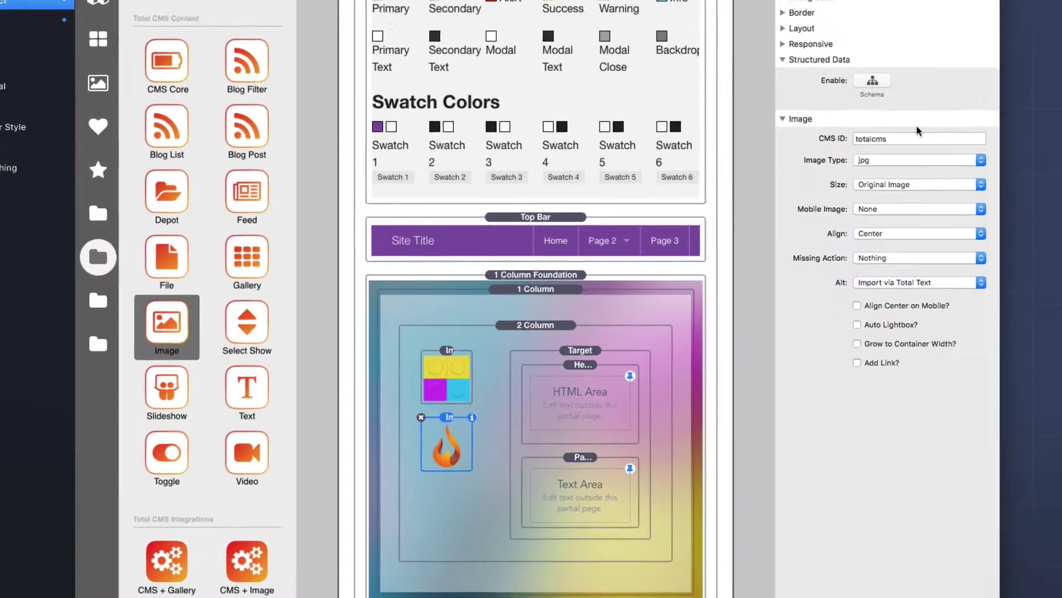
{"action": "left_click", "coordinate": [868, 221]}
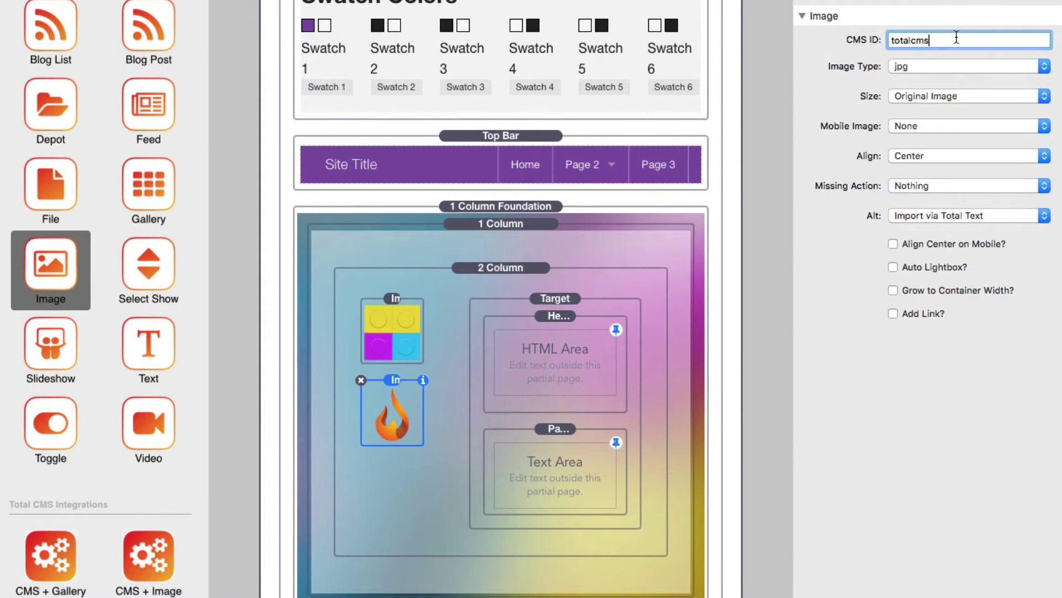
{"action": "double_click", "coordinate": [957, 37]}
{"action": "type", "text": "site_logo"}
Delete the old lego image from the header.
{"action": "left_click", "coordinate": [396, 300]}
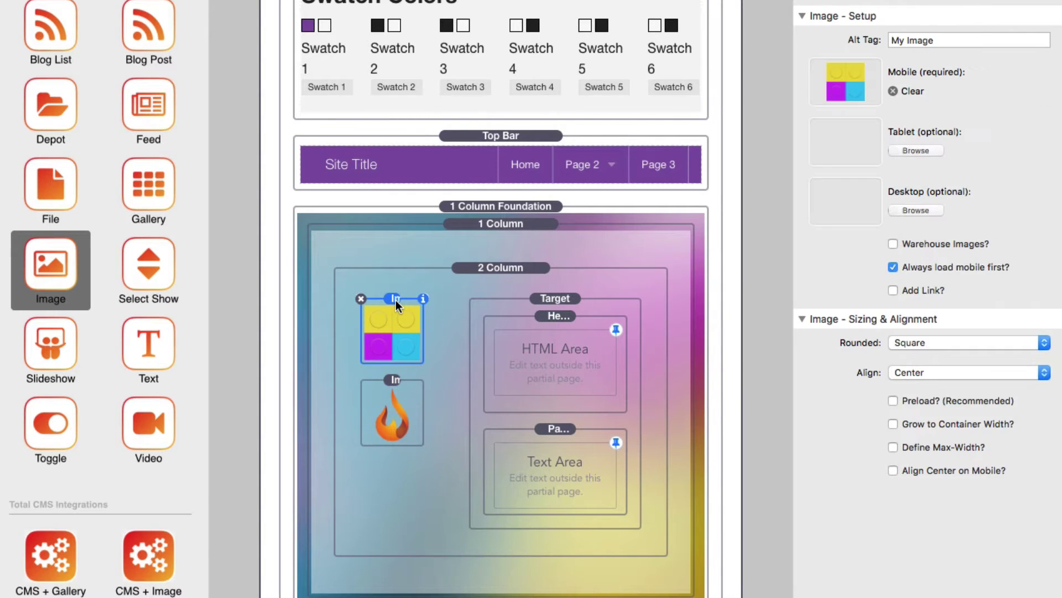
{"action": "left_click", "coordinate": [360, 299]}
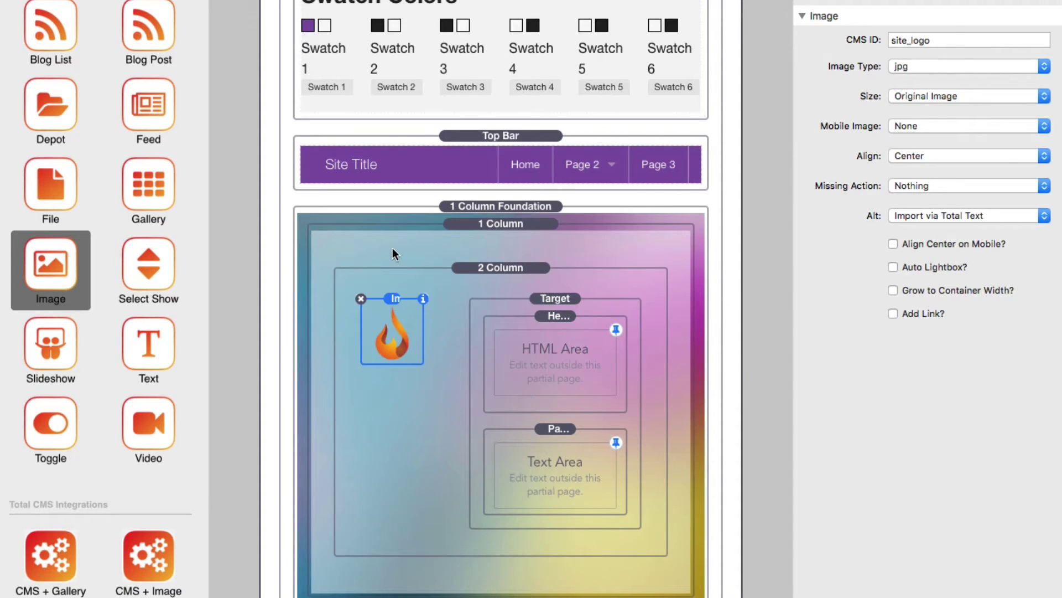
{"action": "scroll", "coordinate": [391, 317], "scroll_direction": "up", "scroll_amount": 5}
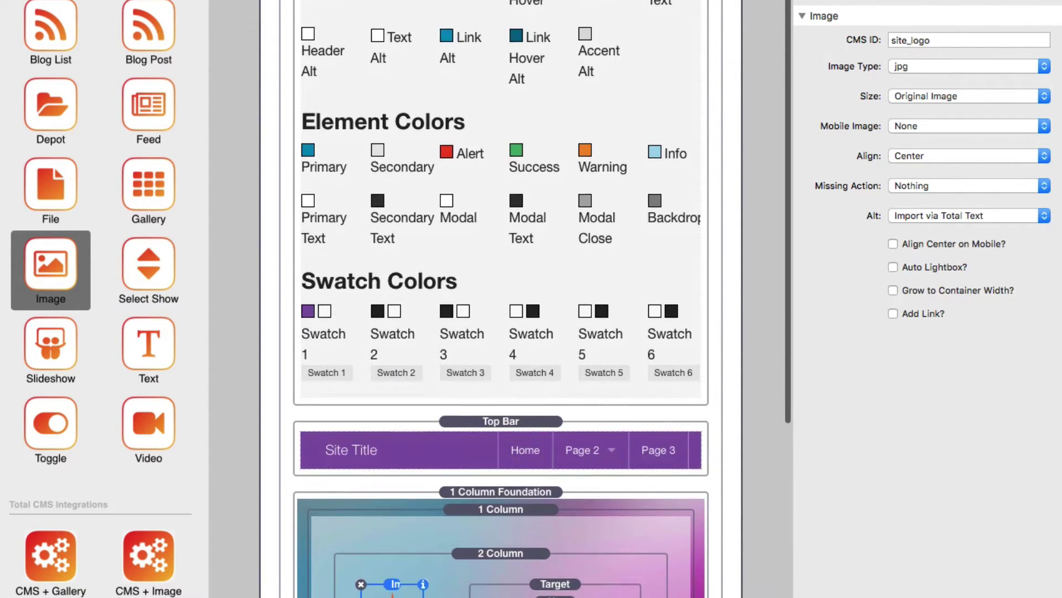
{"action": "key", "text": "Escape"}
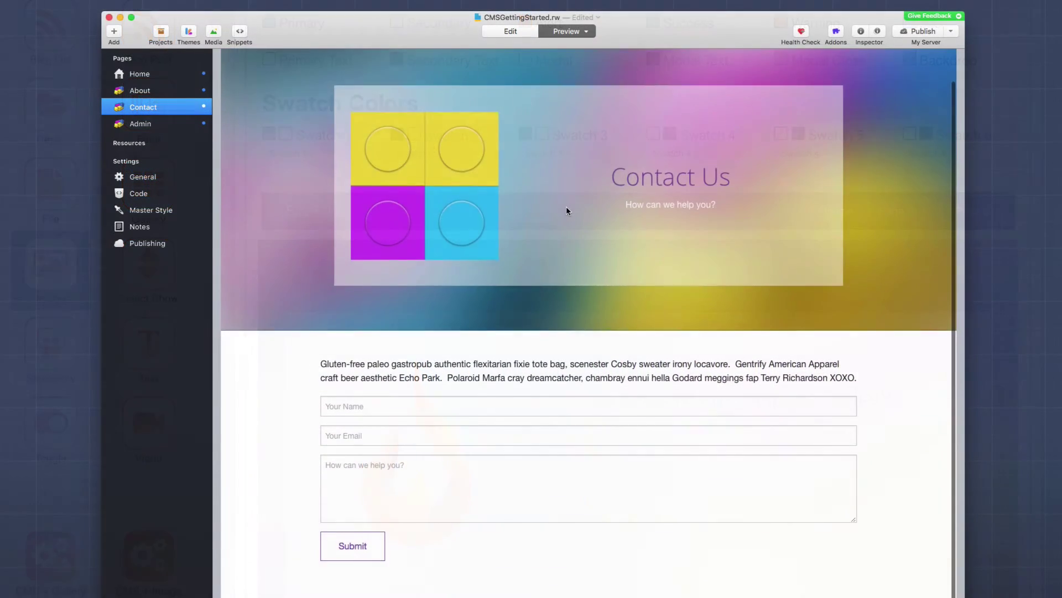
{"action": "scroll", "coordinate": [566, 211], "scroll_direction": "up", "scroll_amount": 2}
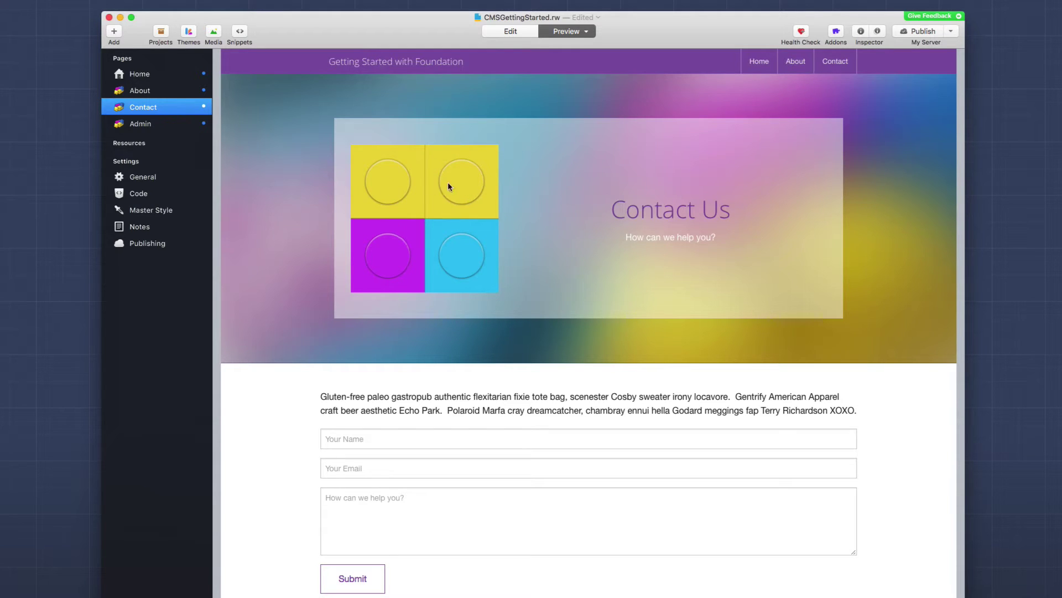
Scroll through the Contact page preview to check its CMS heading, text and form.
{"action": "scroll", "coordinate": [437, 203], "scroll_direction": "down", "scroll_amount": 1}
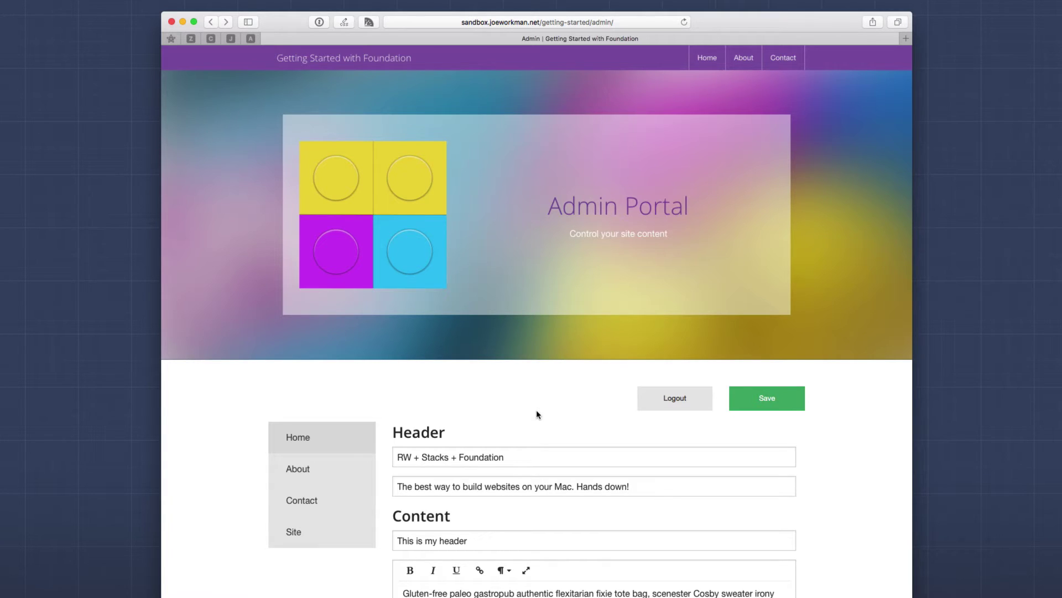
Append ' + CMS' to the site title and check it on the Home page.
{"action": "left_click", "coordinate": [302, 536]}
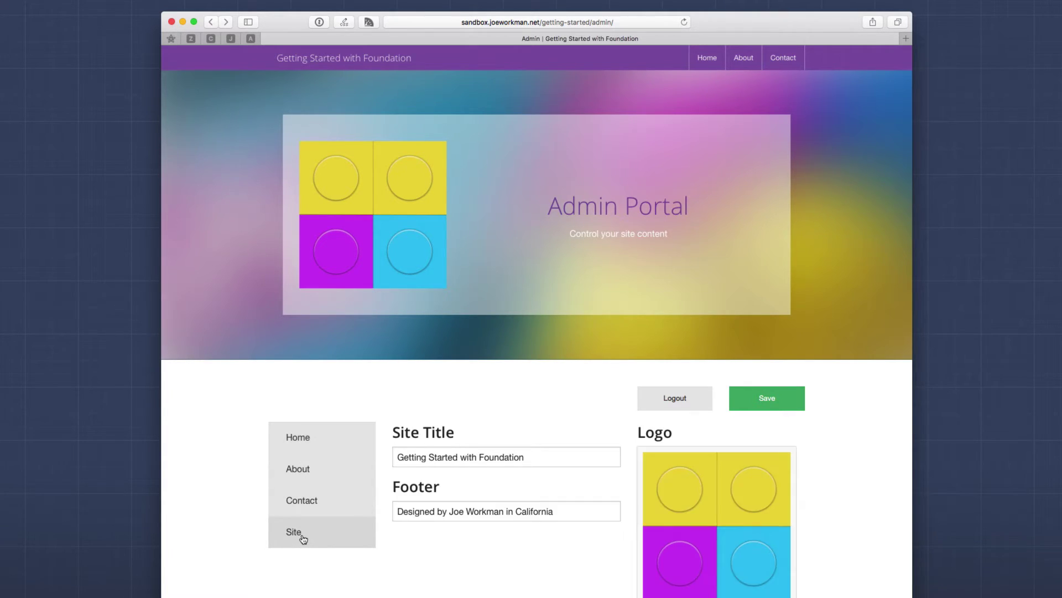
{"action": "left_click", "coordinate": [535, 455]}
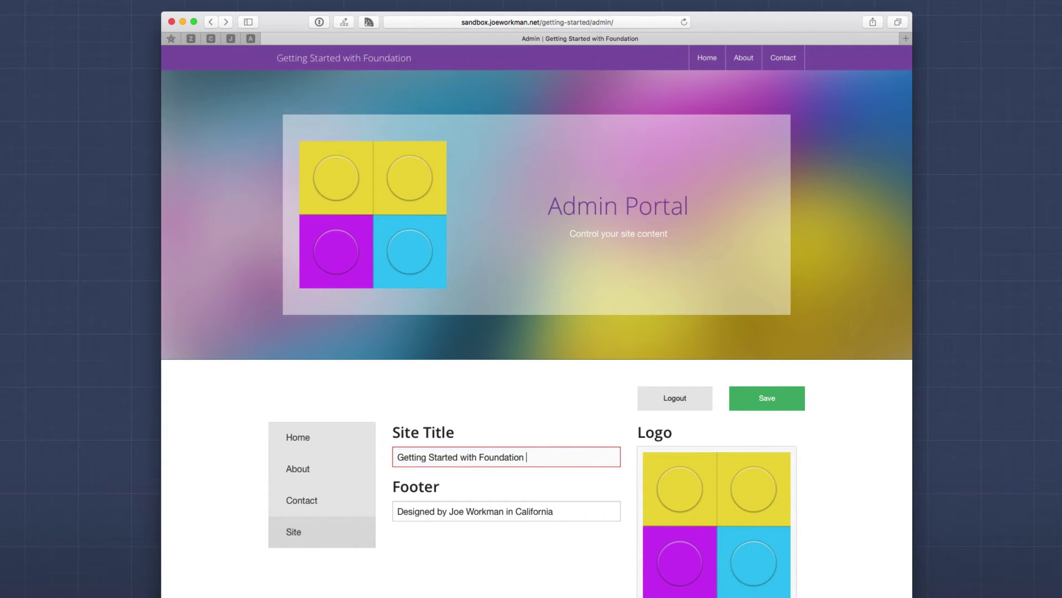
{"action": "type", "text": "+ CMS"}
{"action": "left_click", "coordinate": [705, 59]}
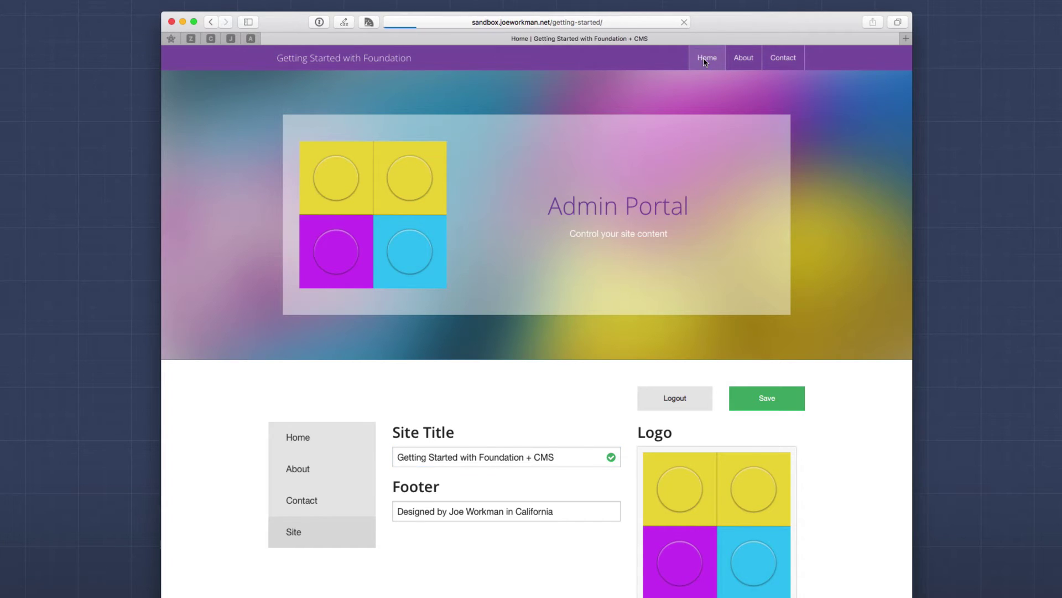